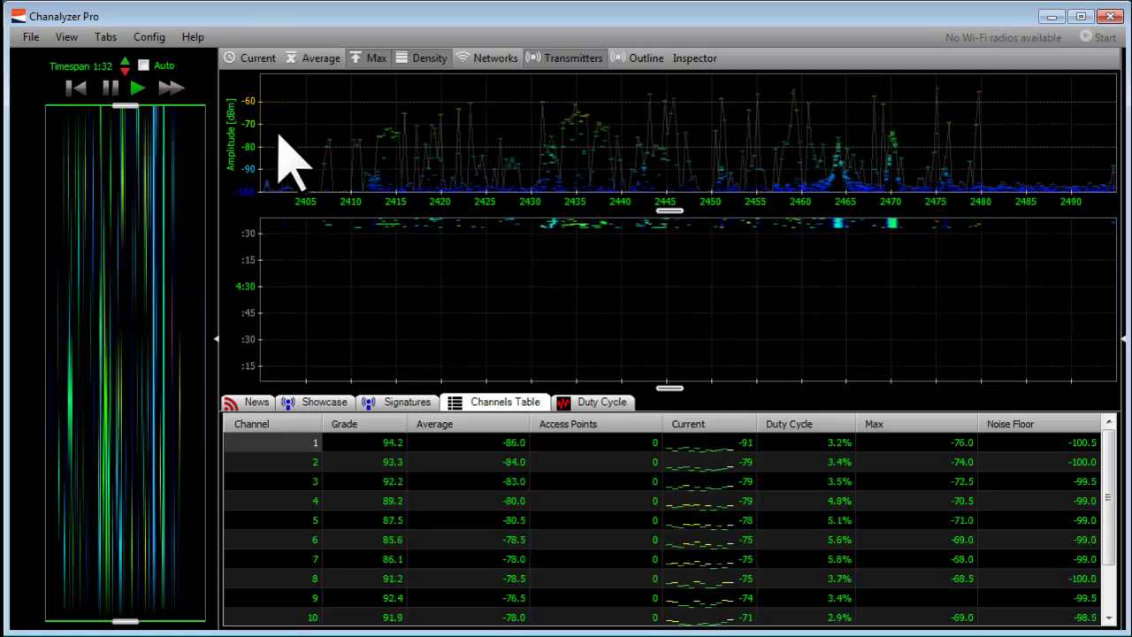
- Show the Current trace and enlarge the spectrum graph and the whole overview pane
click(245, 57)
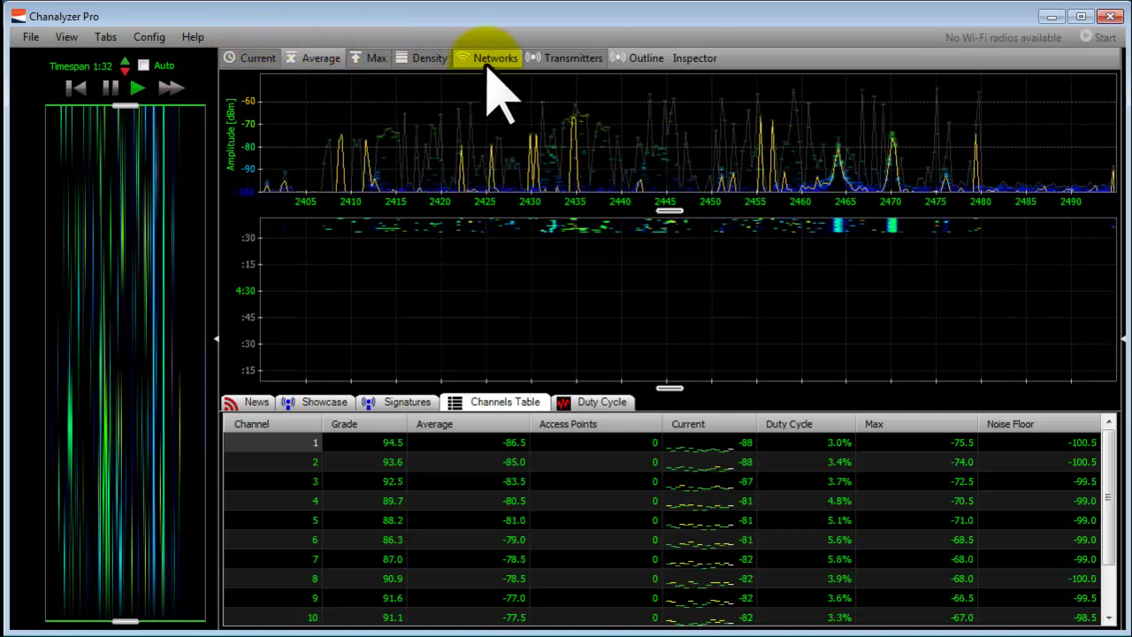
click(622, 64)
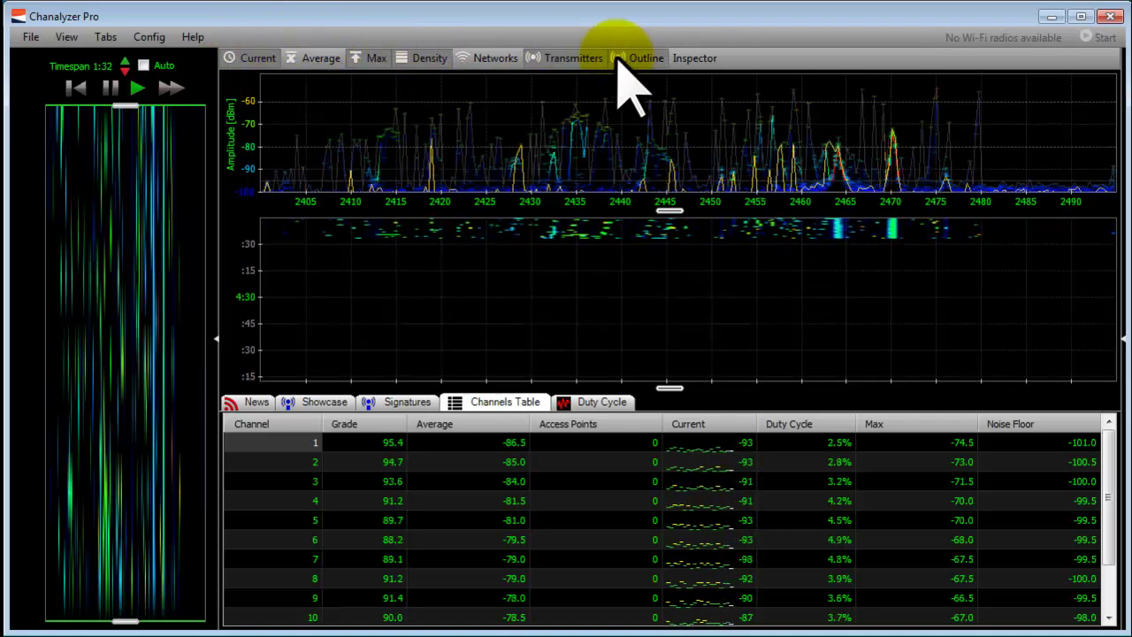
drag(669, 211, 665, 305)
drag(662, 384, 679, 475)
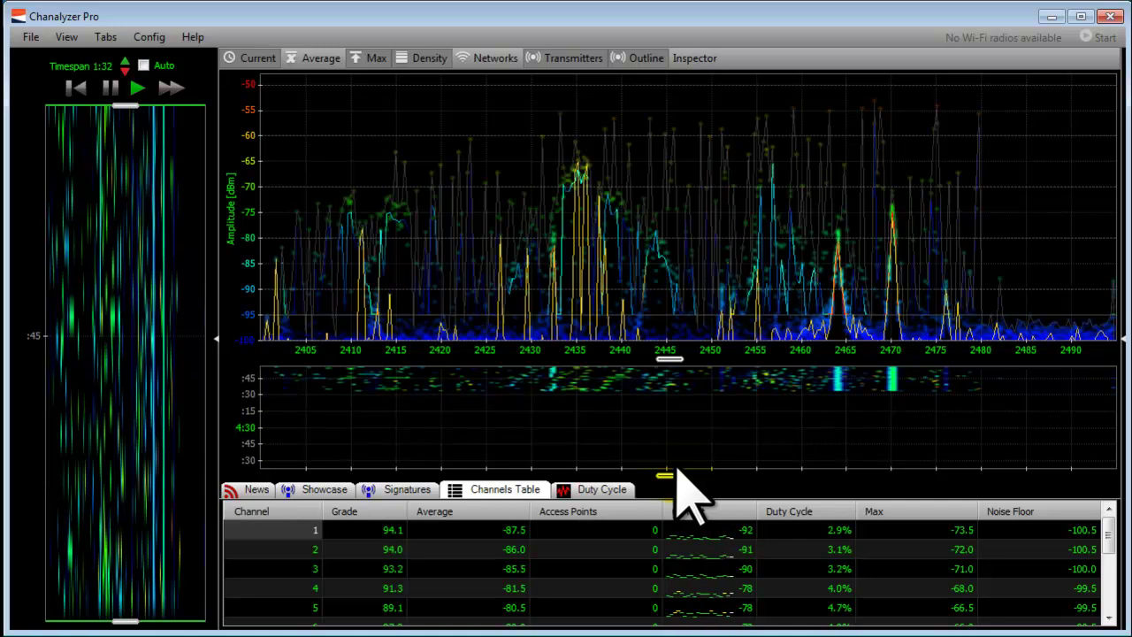
- Hide the Average and Max traces and the Transmitters overlay, keeping only Current and Density on the graph
click(625, 55)
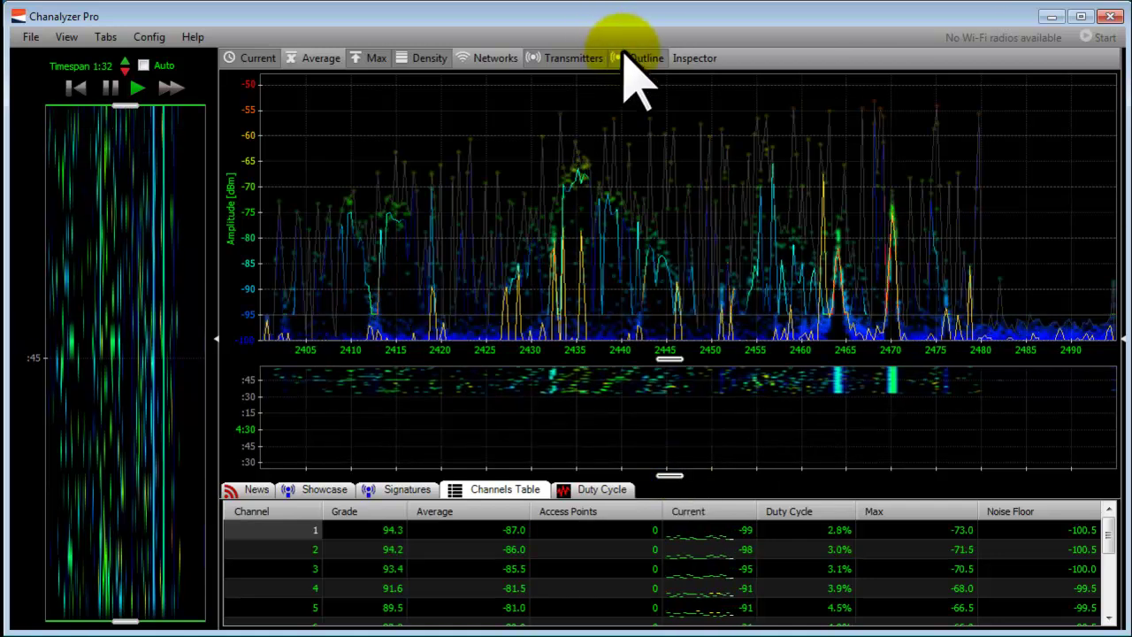
click(414, 58)
click(379, 57)
click(380, 58)
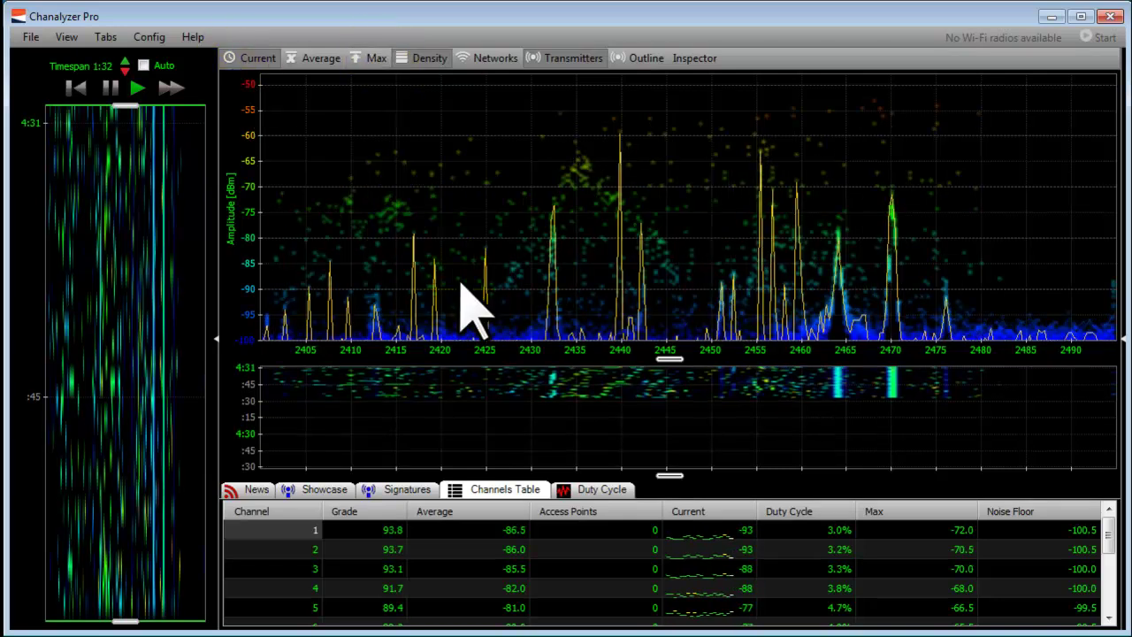
click(574, 56)
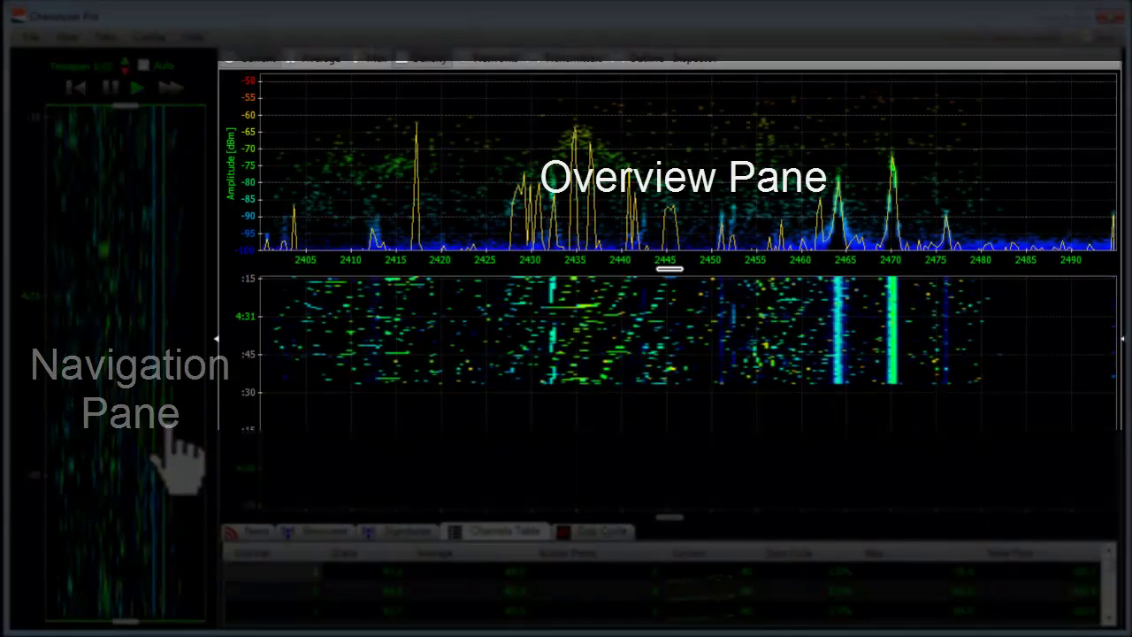
- Try different height splits between the overview pane and the Channels Table below it
drag(670, 518, 670, 420)
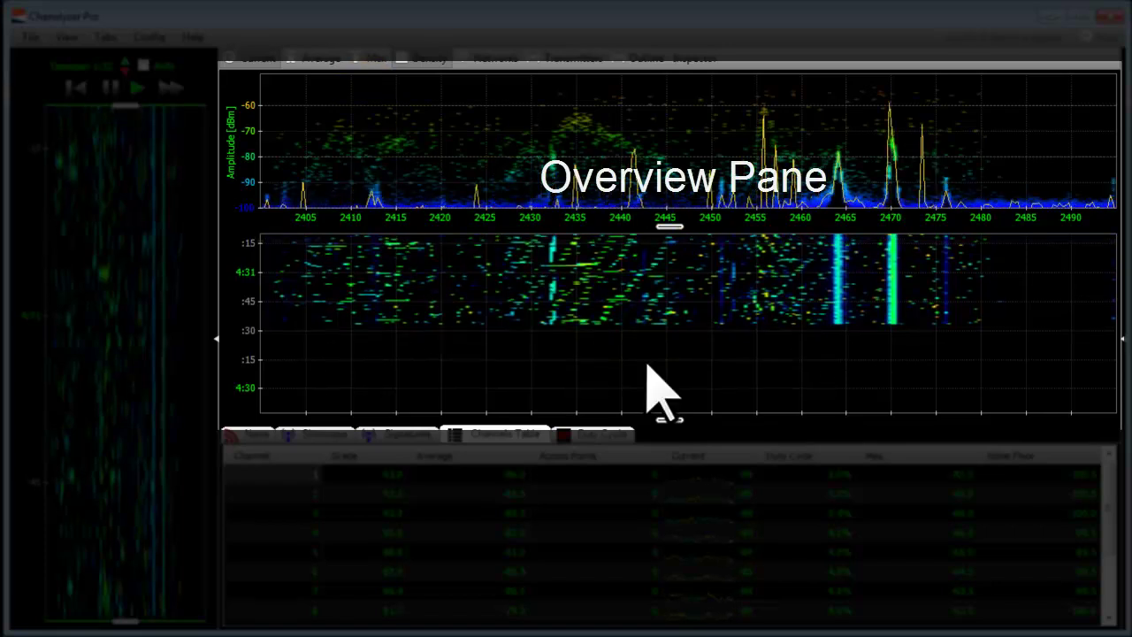
drag(673, 415, 682, 451)
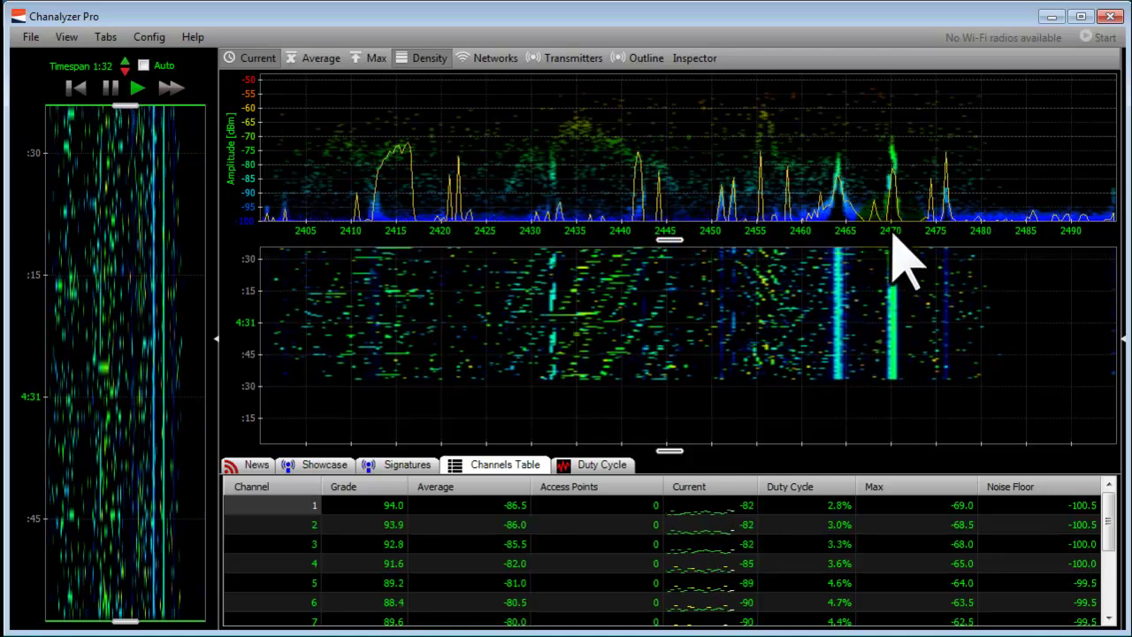
drag(668, 417, 522, 329)
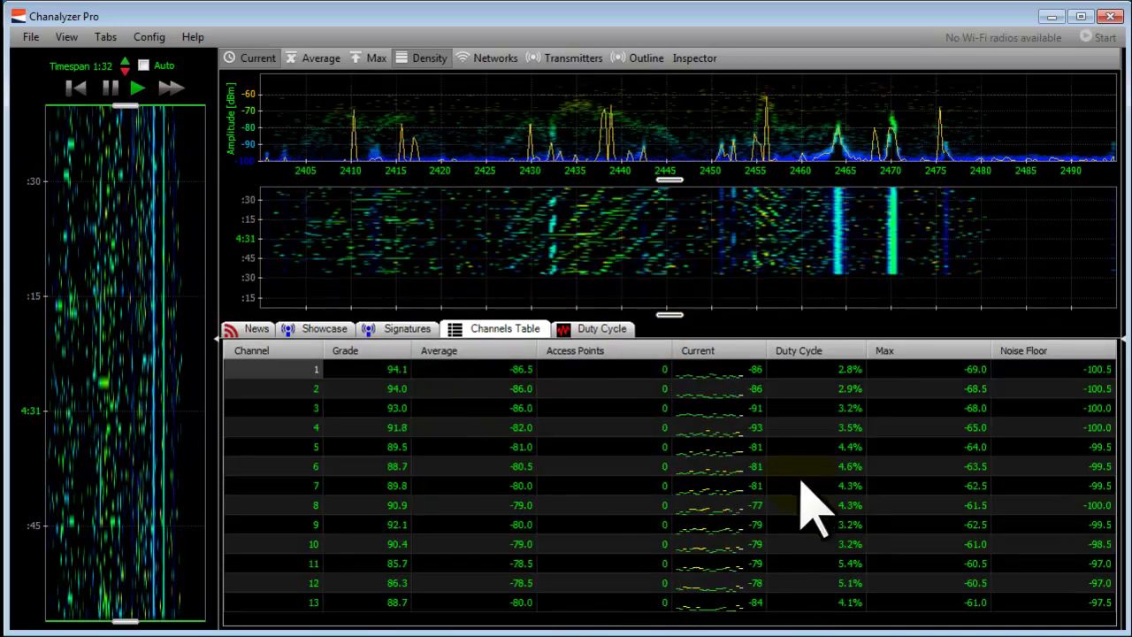
drag(670, 317, 692, 432)
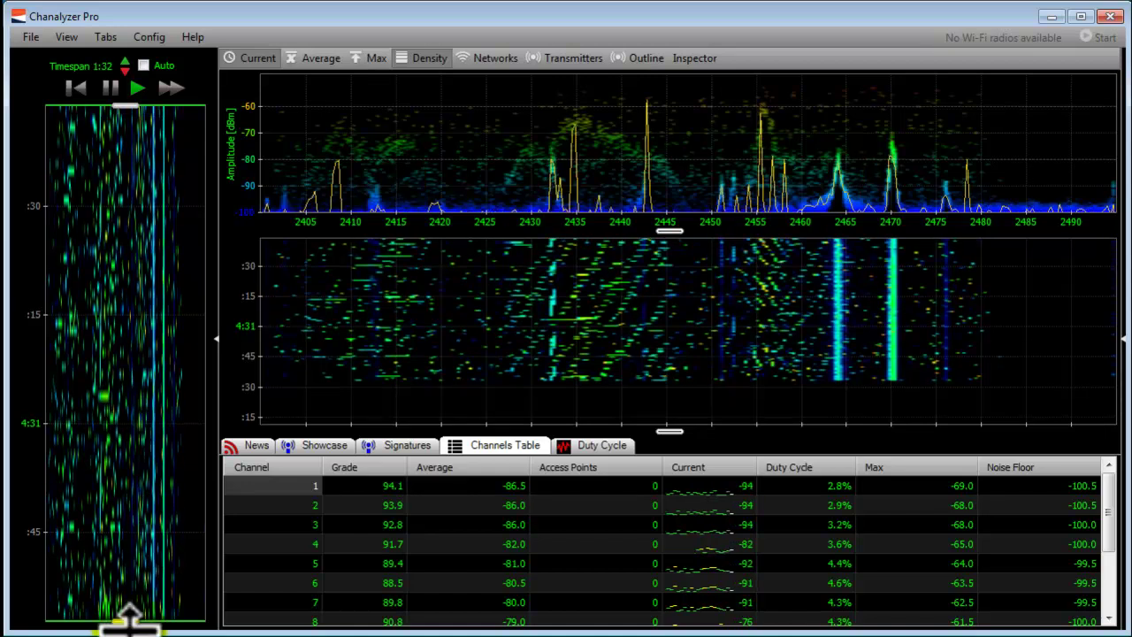
- Shorten the timespan in the navigation pane to 0:21 and give the Channels Table more height
drag(132, 615, 175, 186)
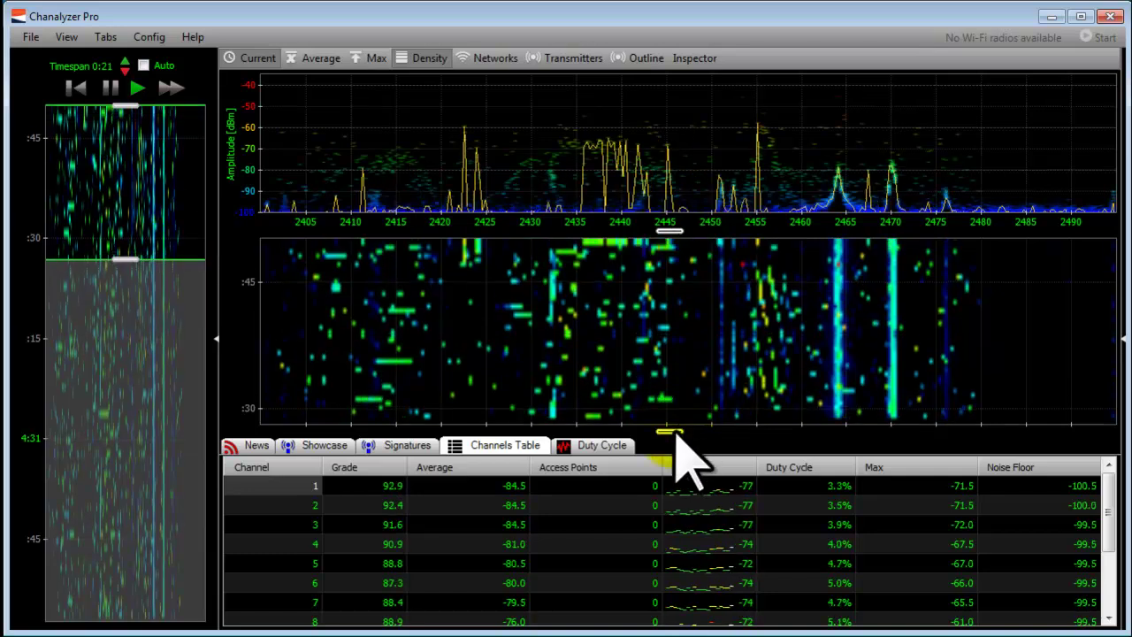
drag(670, 431, 602, 152)
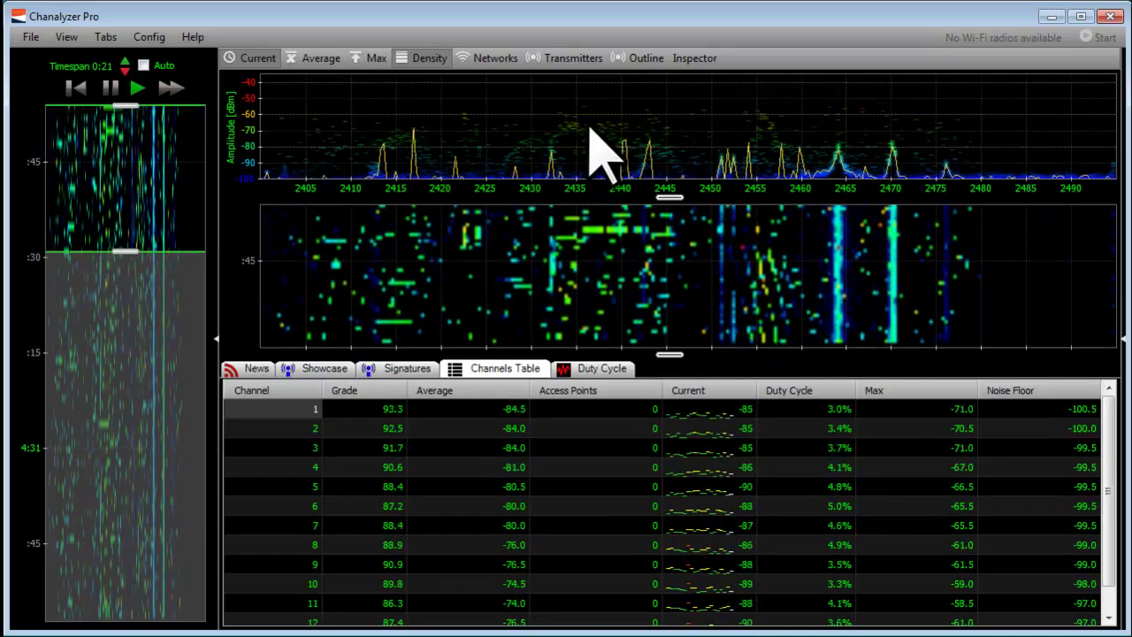
- Look through the Duty Cycle, Channels Table and Showcase views, sliding the time window back to about 4:31 and forward to the newest data
click(594, 366)
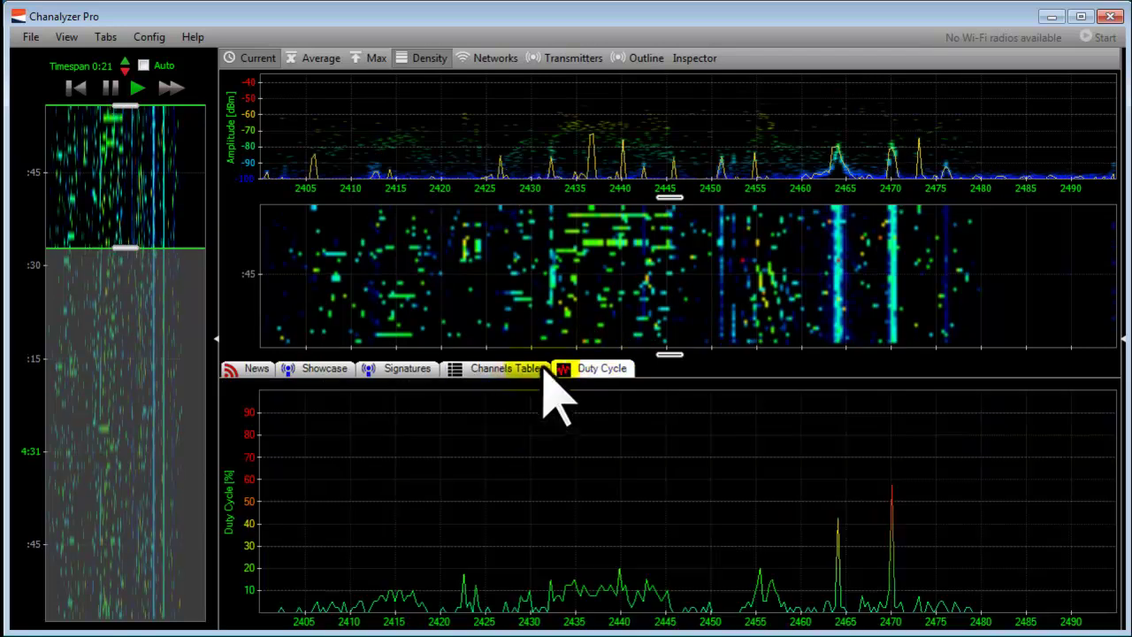
click(518, 368)
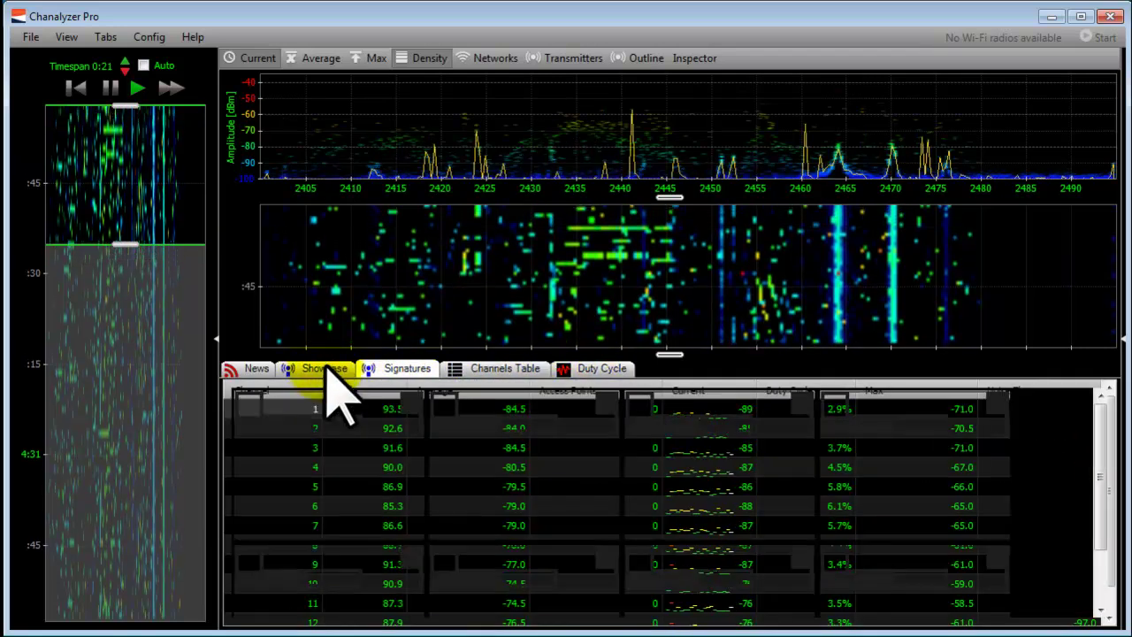
click(323, 370)
drag(53, 232, 142, 452)
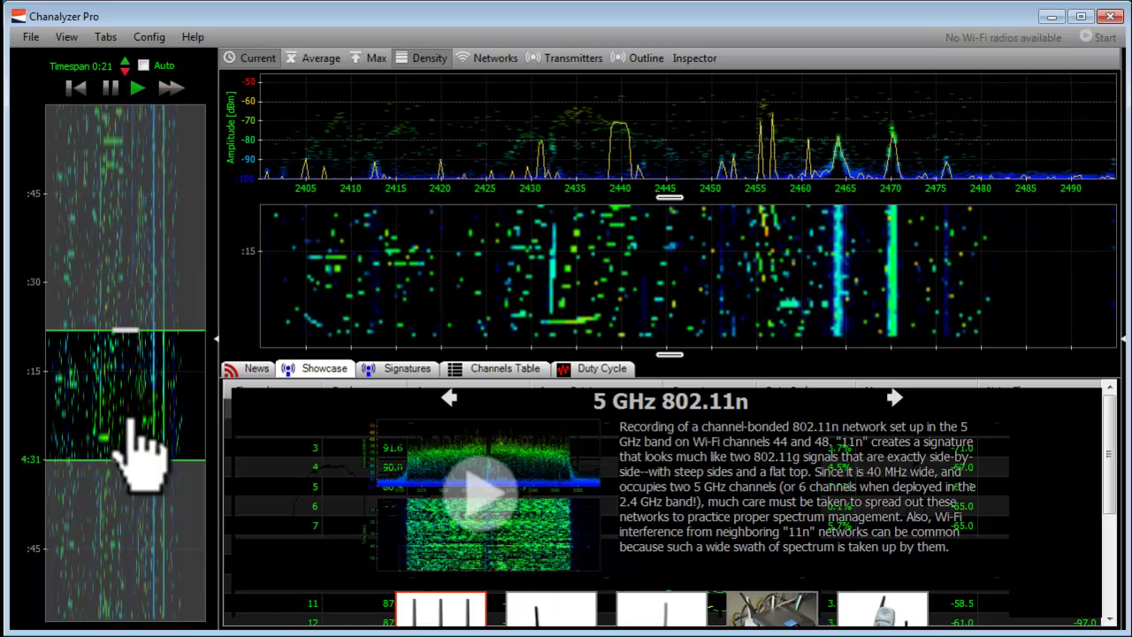
drag(142, 379, 148, 165)
- View the Duty Cycle graph and the device Signatures, finishing on the Channels Table
click(598, 370)
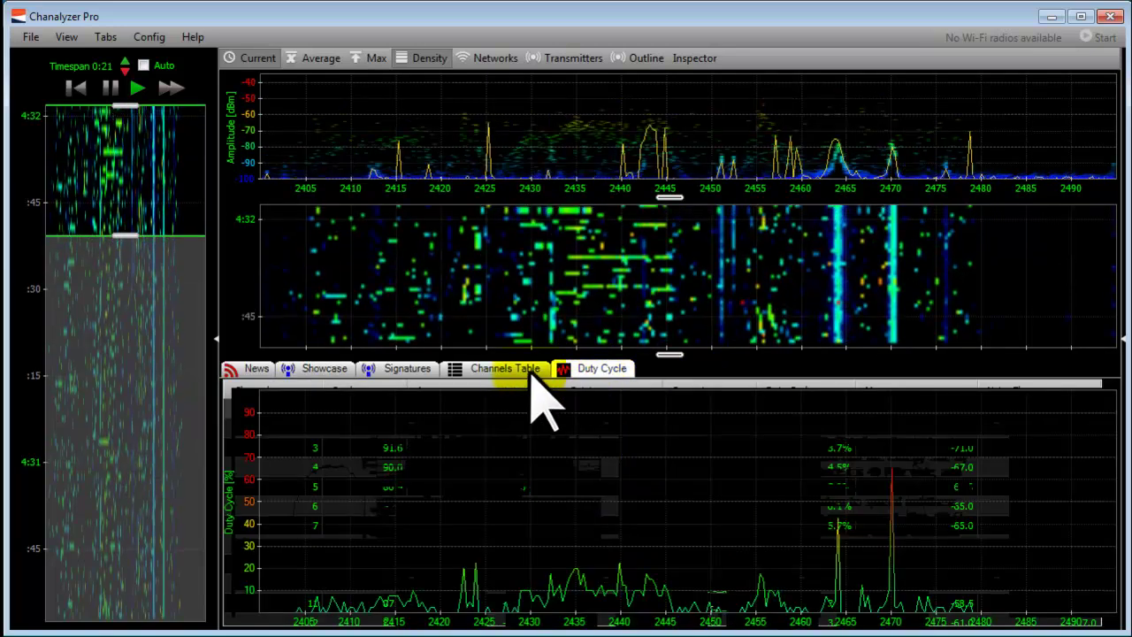
click(520, 370)
click(424, 368)
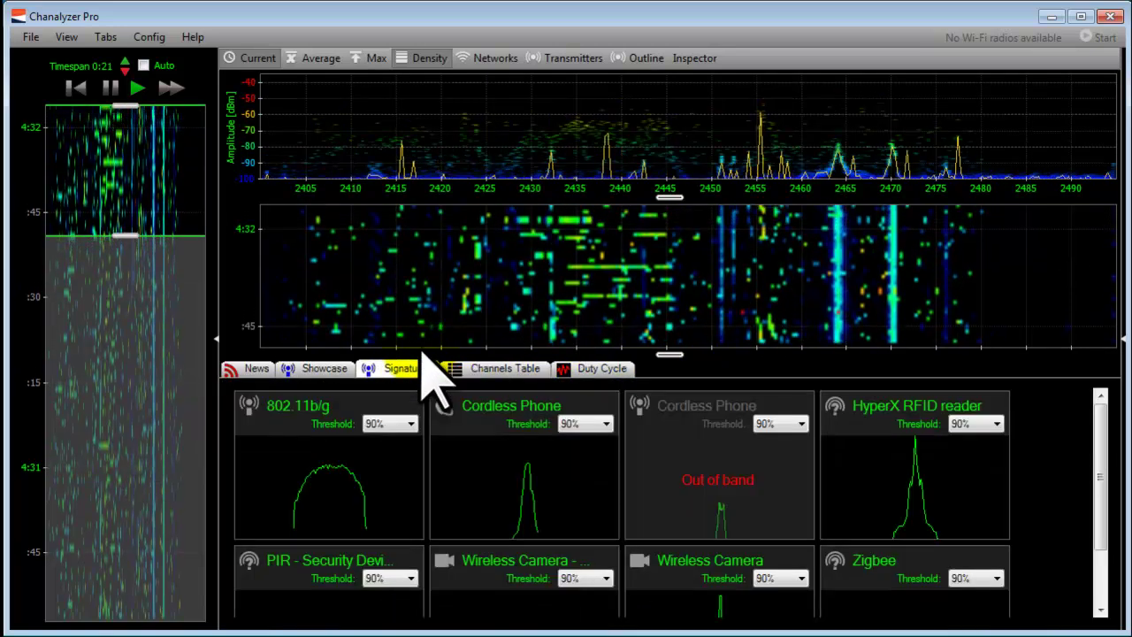
click(482, 370)
- Enlarge the overview pane and extend the navigation timespan to 1:01
drag(670, 355, 672, 465)
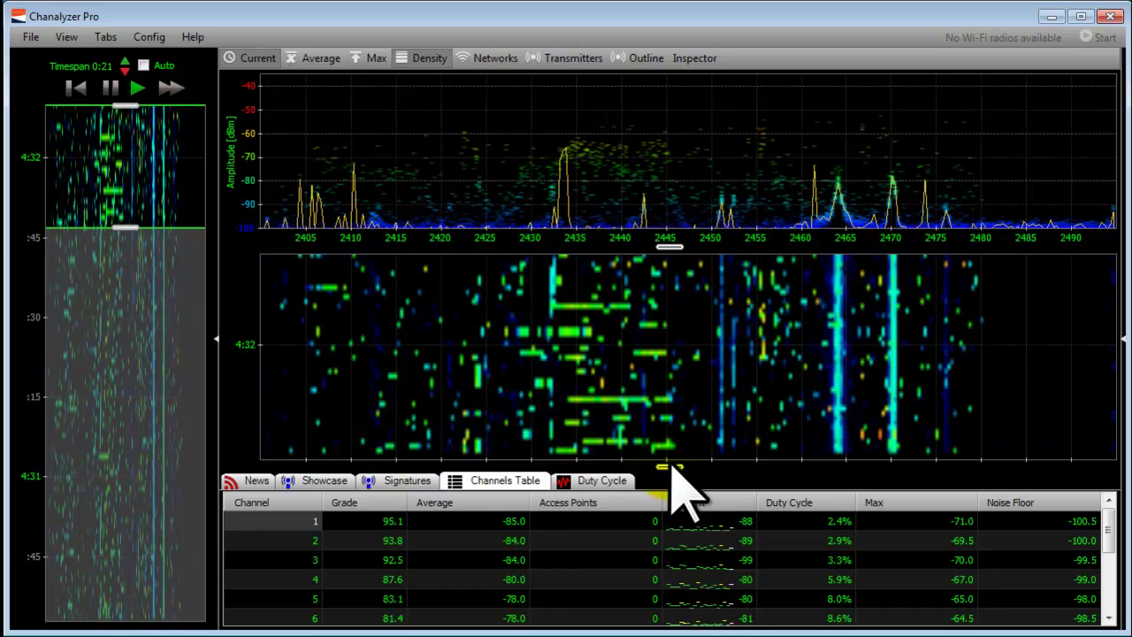
drag(173, 228, 175, 398)
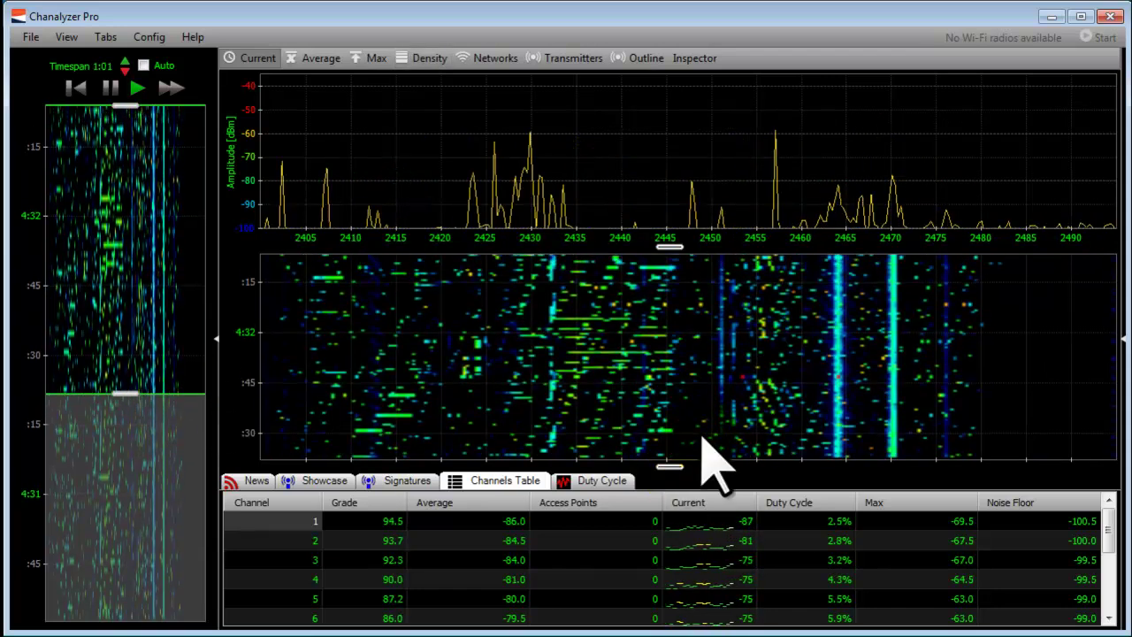
click(144, 64)
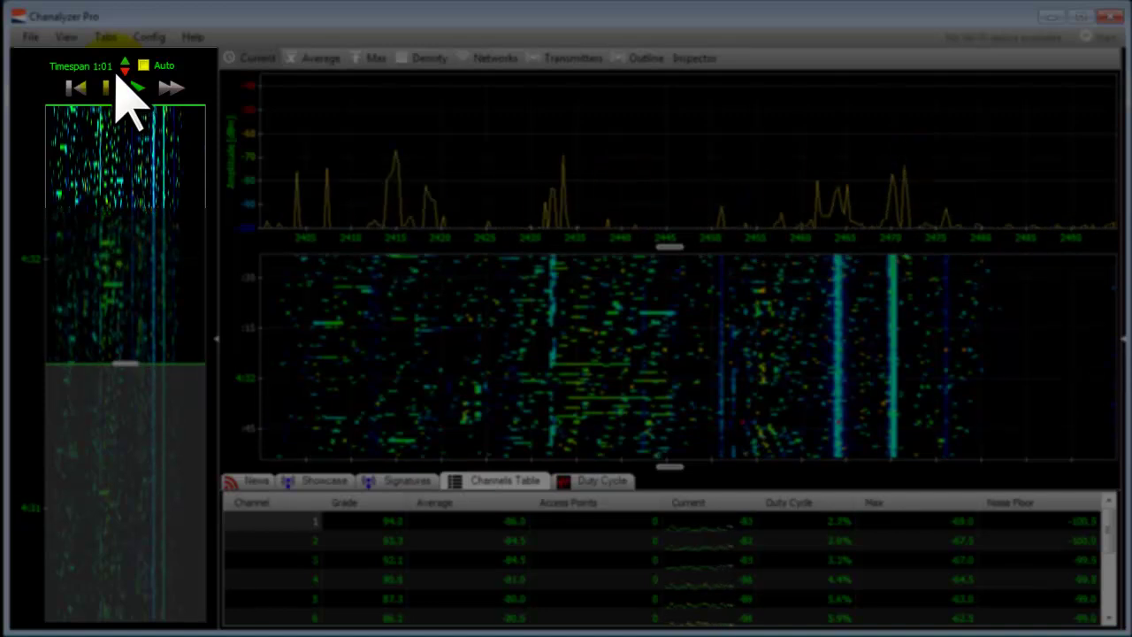
- Pause the playback and resize the time window over earlier data, first to 0:28 and finally to 0:57
click(109, 88)
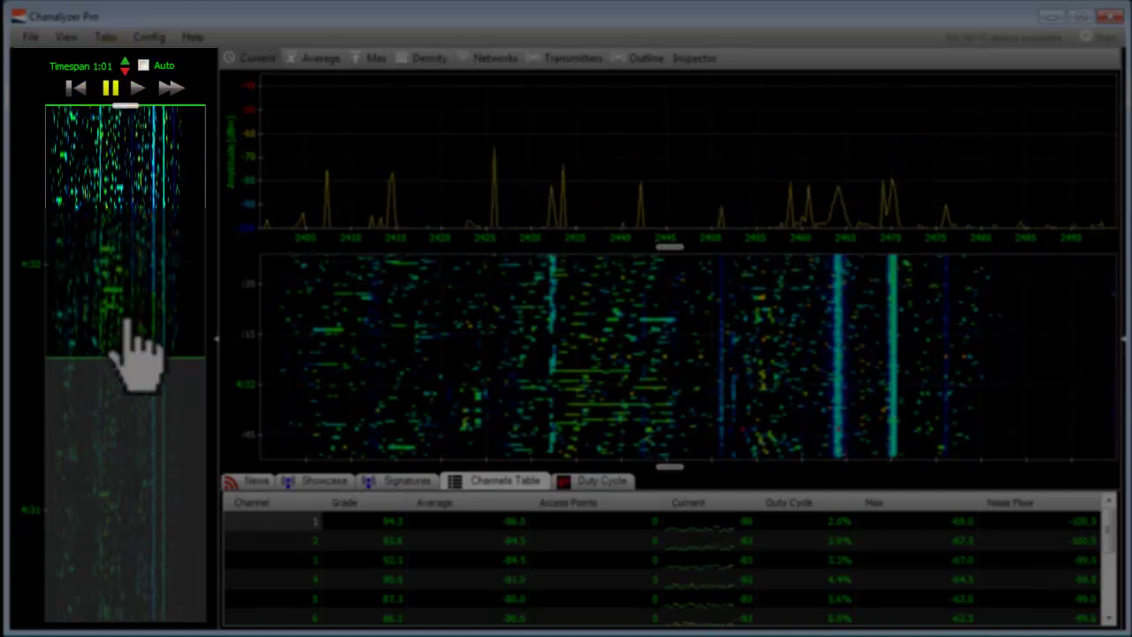
drag(125, 303, 125, 308)
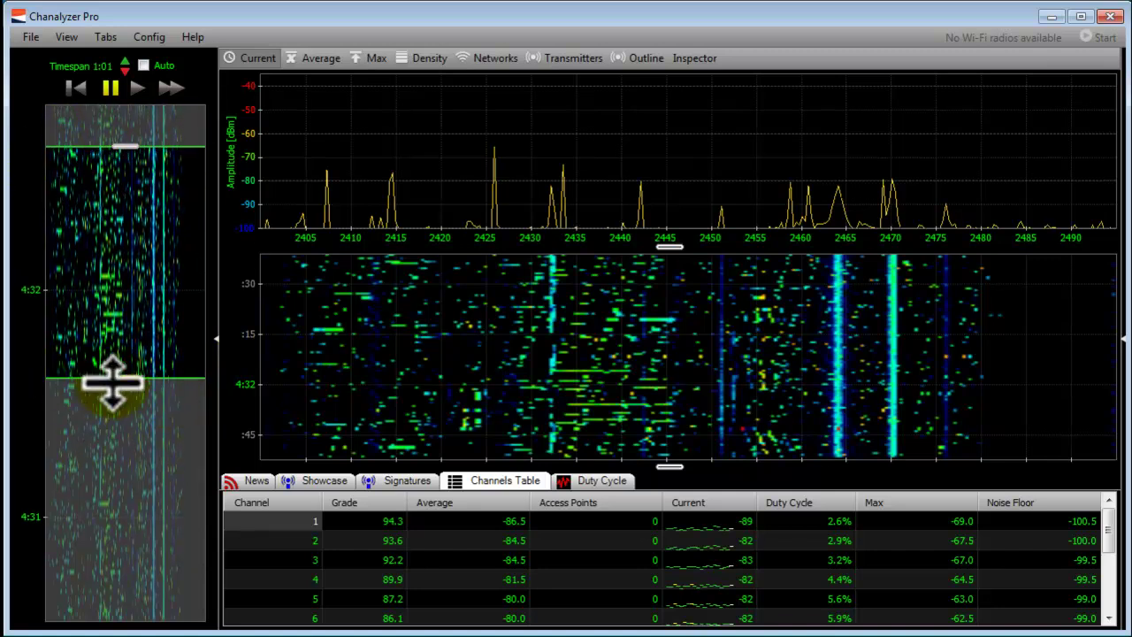
drag(115, 382, 114, 258)
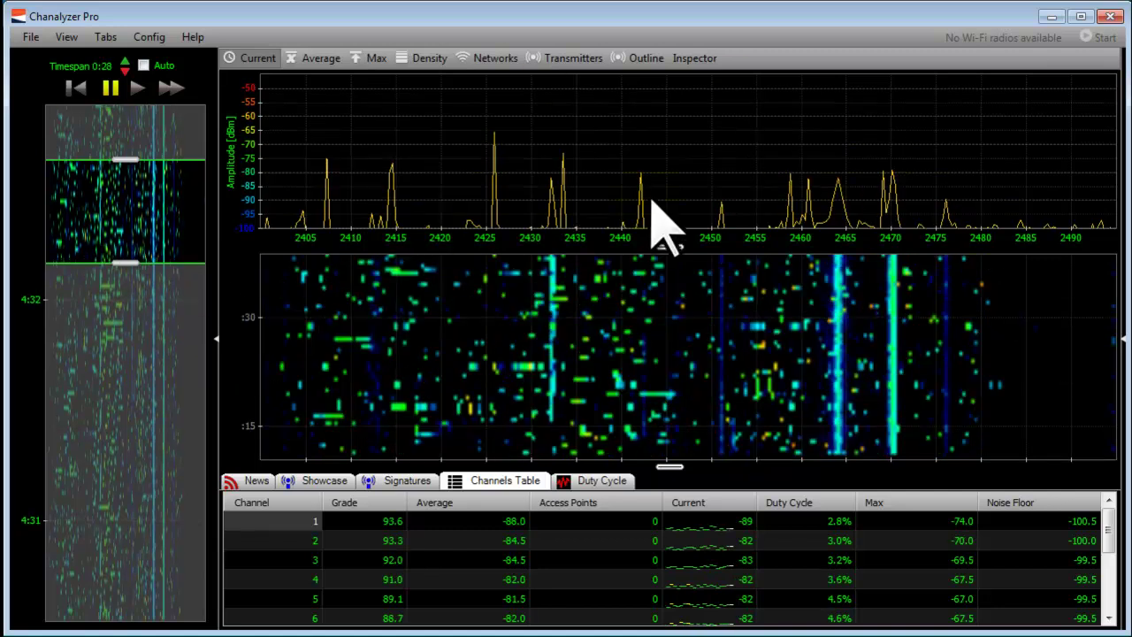
drag(139, 266, 148, 384)
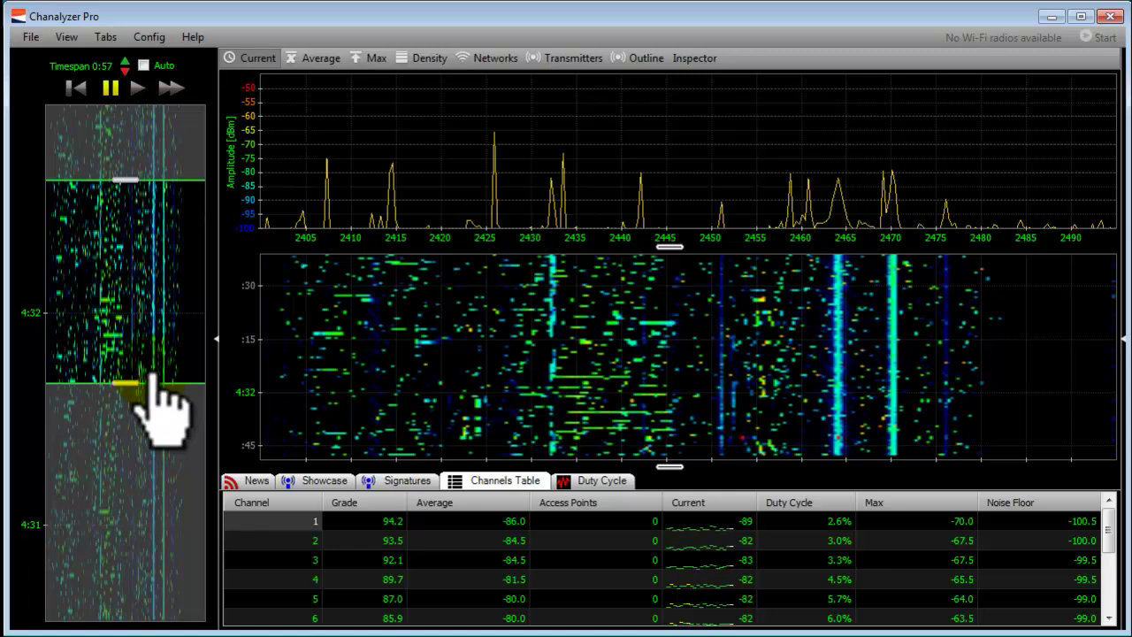
- Slide the time window to the newest data and resume playback
drag(144, 341, 139, 261)
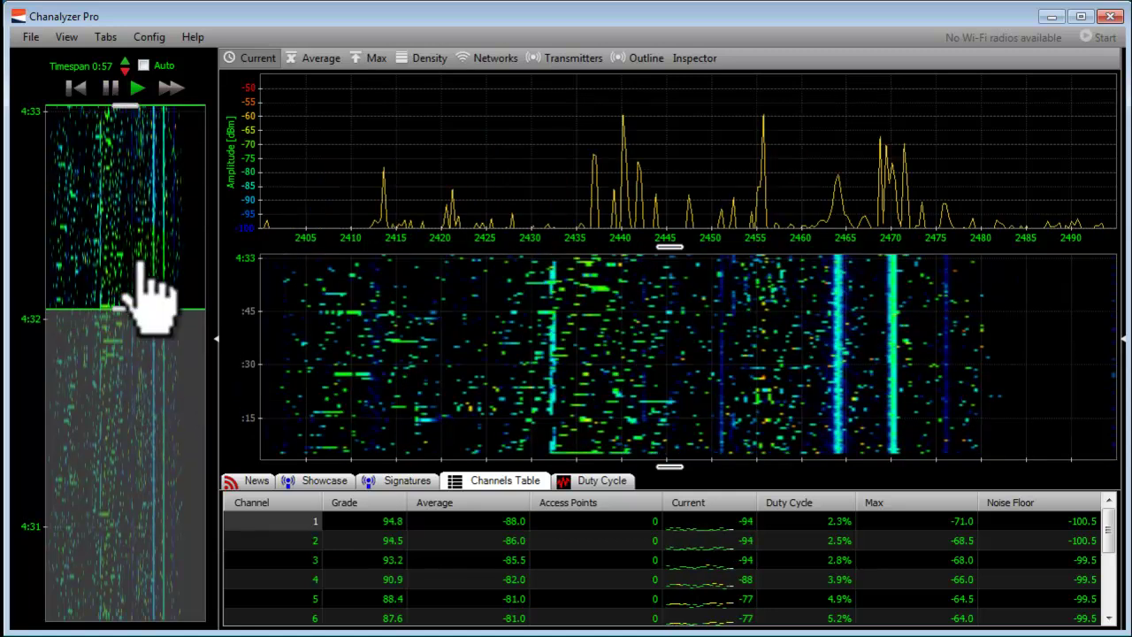
click(138, 88)
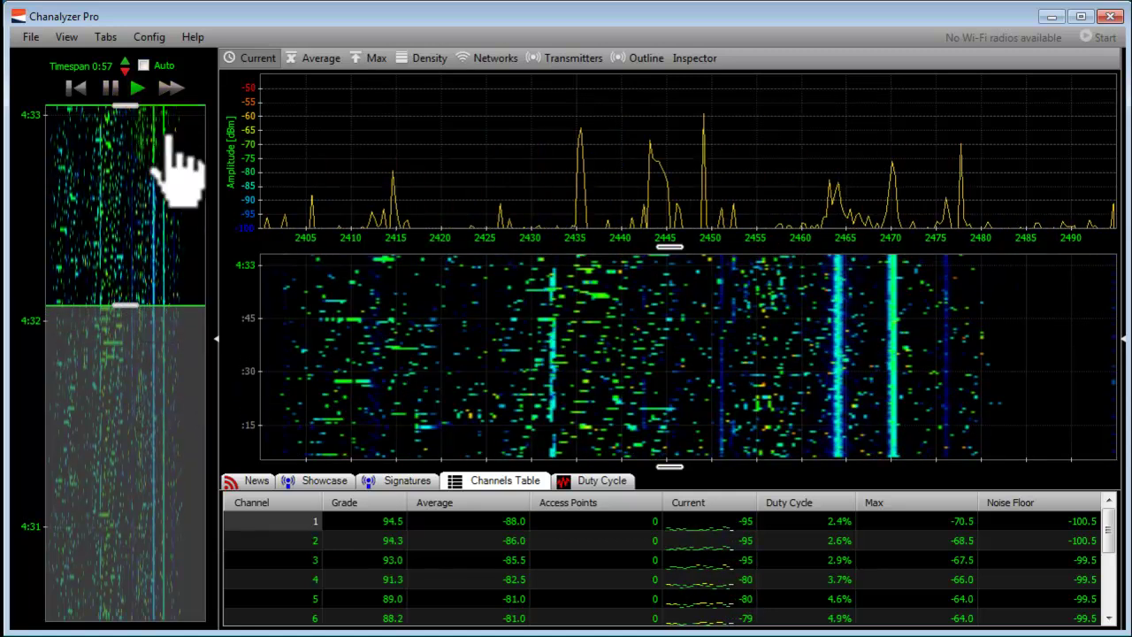
- Replay the recorded data around 4:32, fast-forward through it and return to the newest data
click(157, 447)
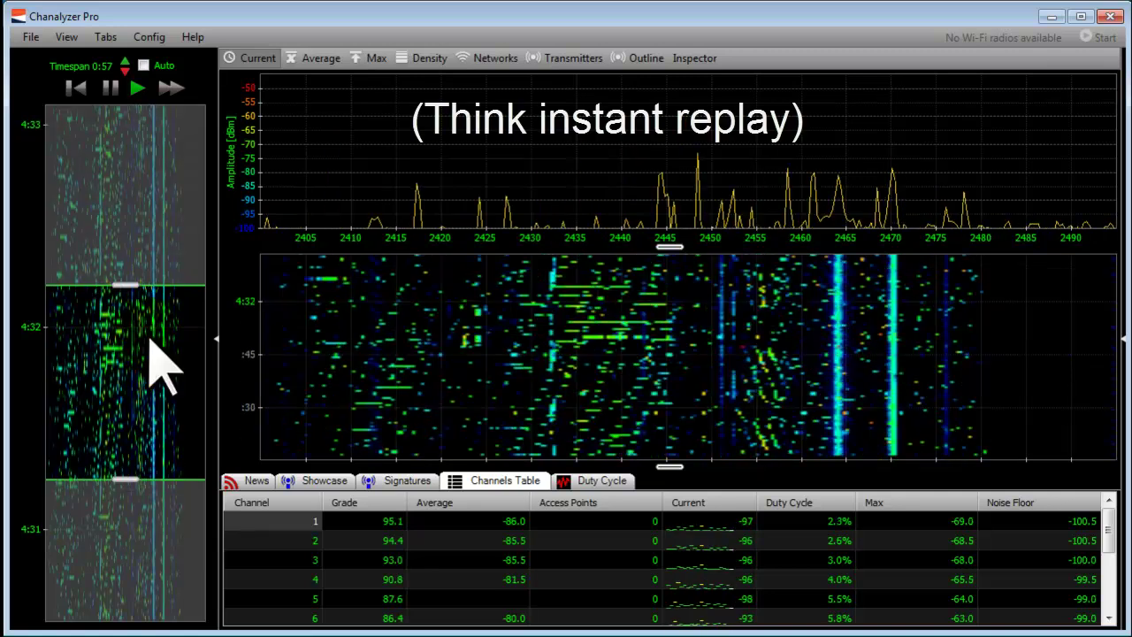
click(139, 88)
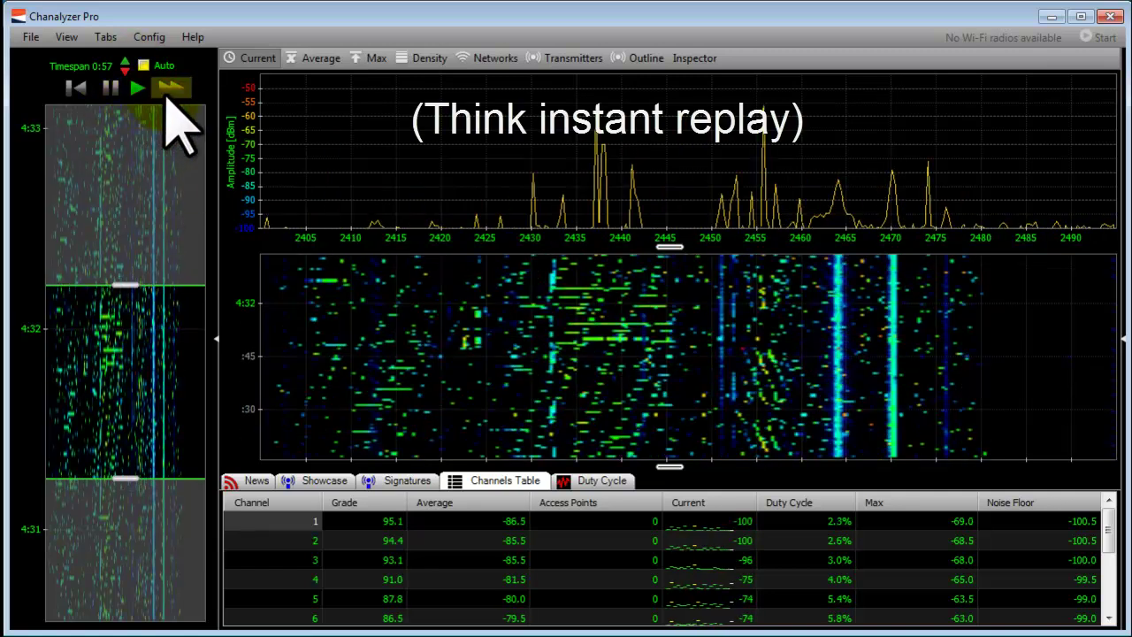
click(186, 402)
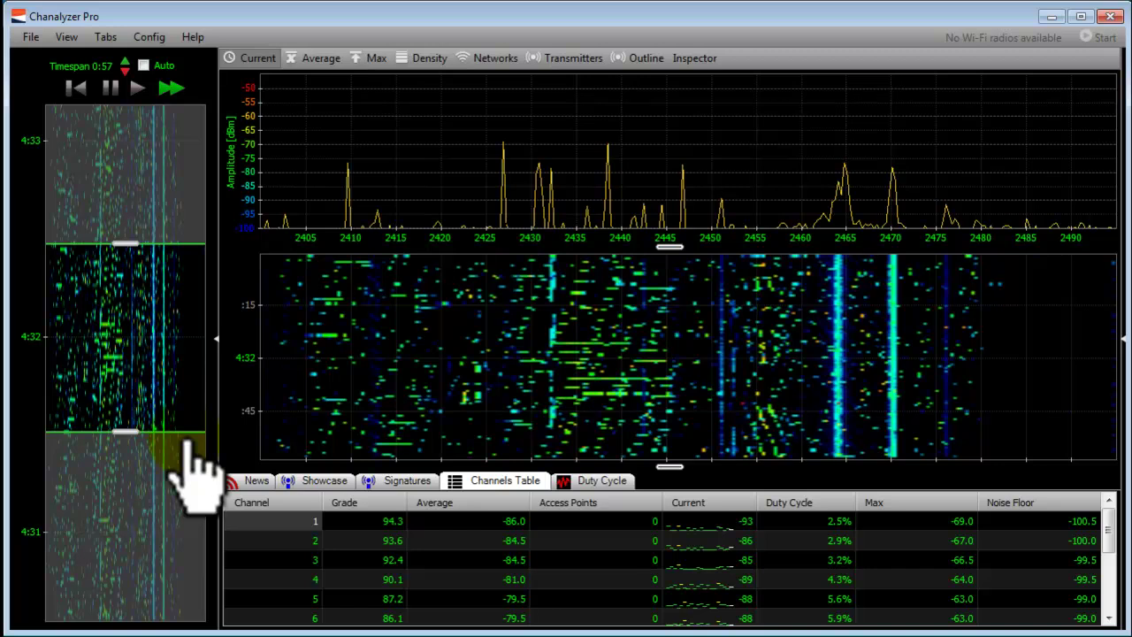
click(171, 334)
- Extend the time window to 2:00 and step the timespan down to 1:00
click(121, 286)
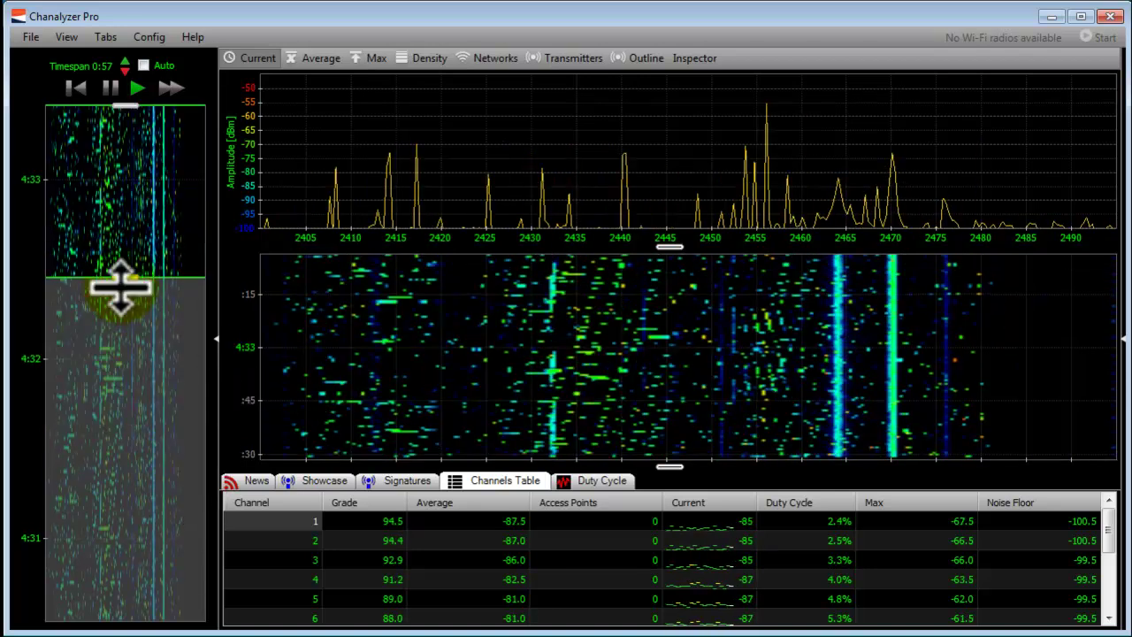
drag(121, 286, 134, 332)
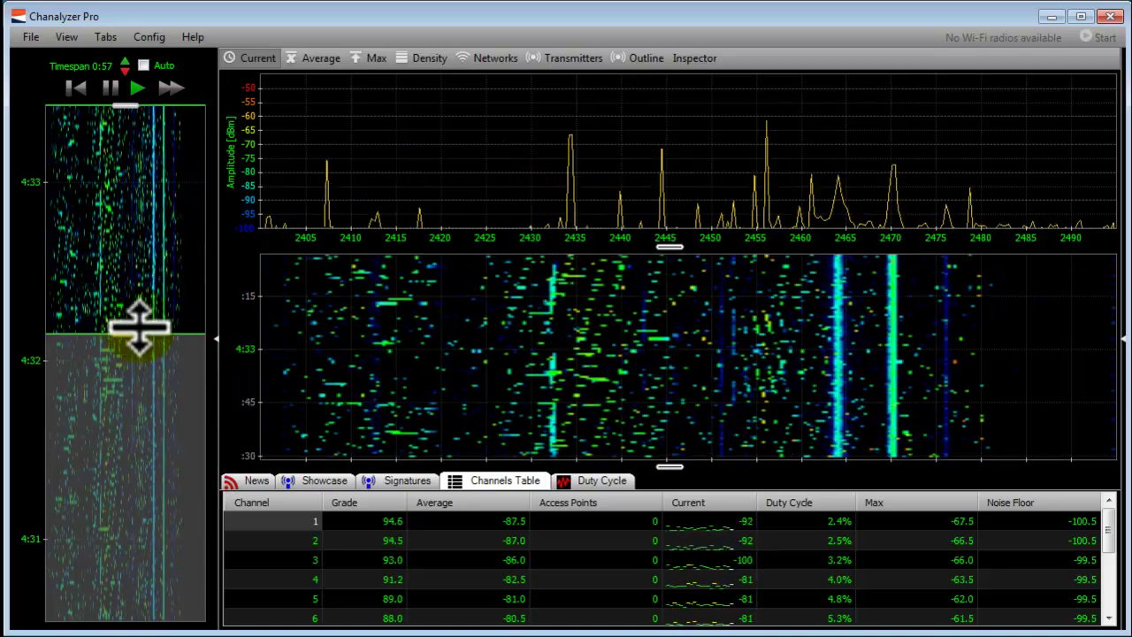
click(125, 64)
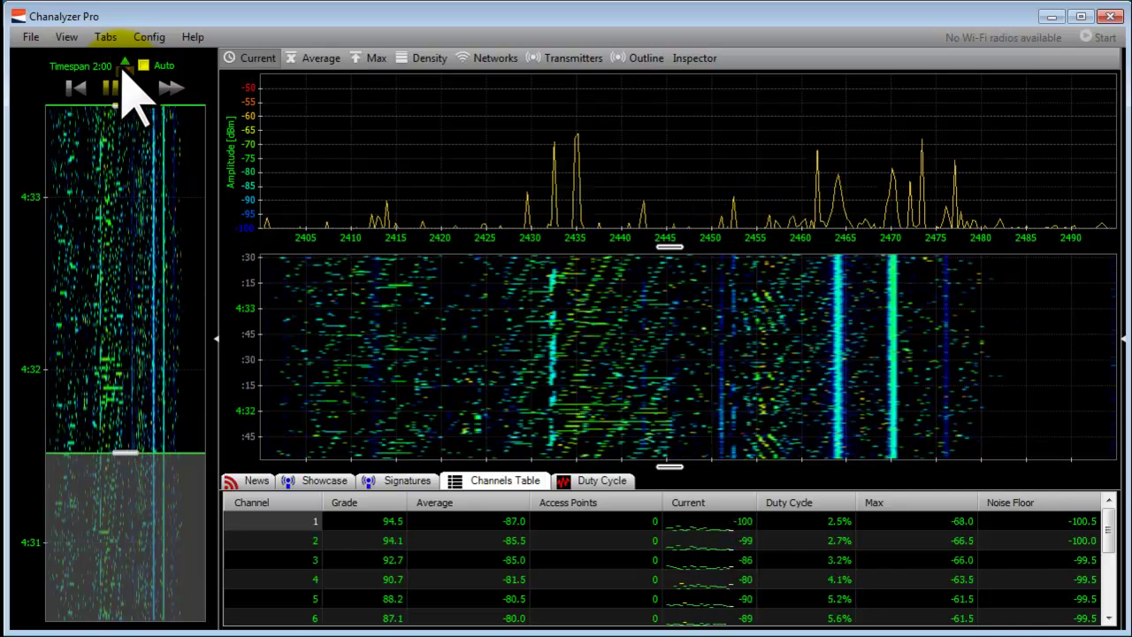
click(124, 71)
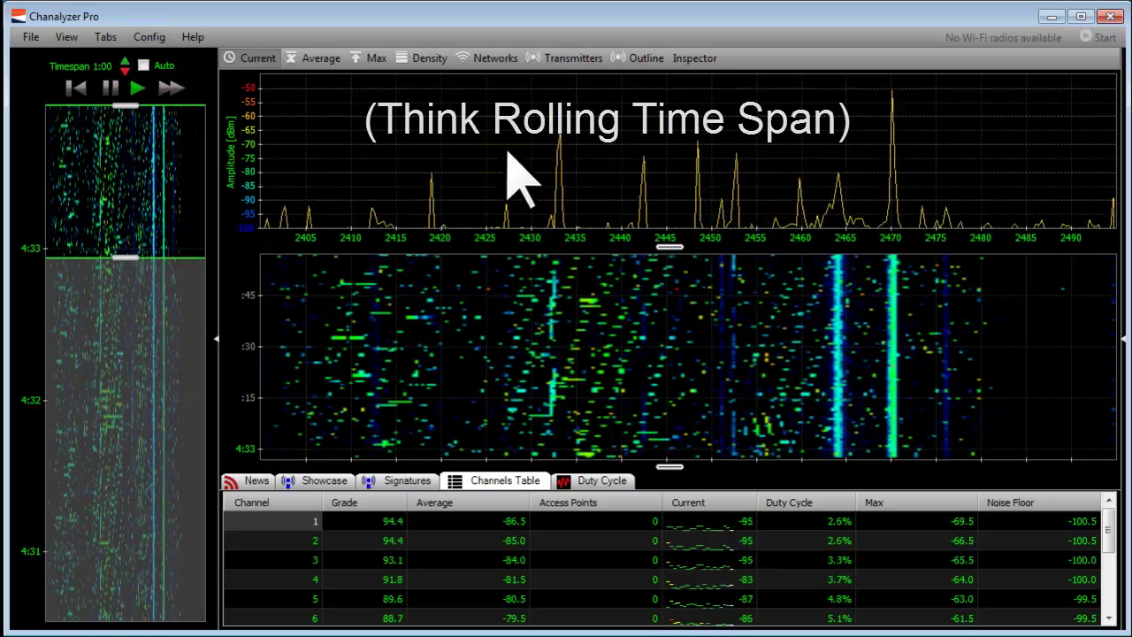
- Enlarge the spectrum graph above the waterfall and label its horizontal axis with Wi-Fi channels instead of frequencies
drag(662, 247, 661, 305)
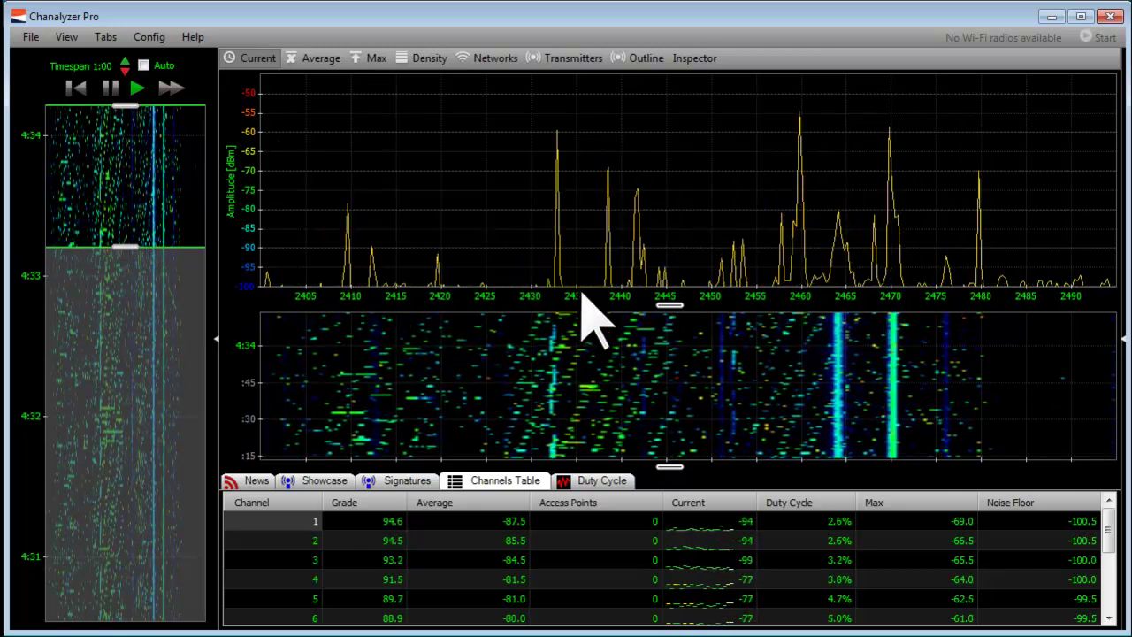
right_click(495, 190)
click(531, 202)
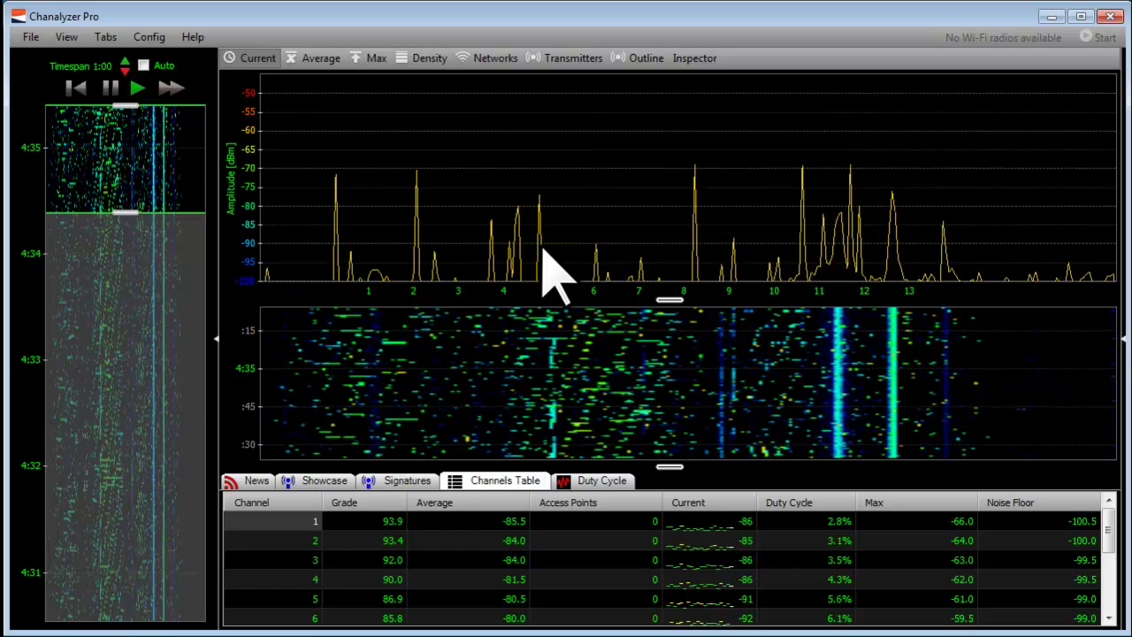
- Show the density overlay on the spectrum graph and color it by density instead of amplitude
click(416, 61)
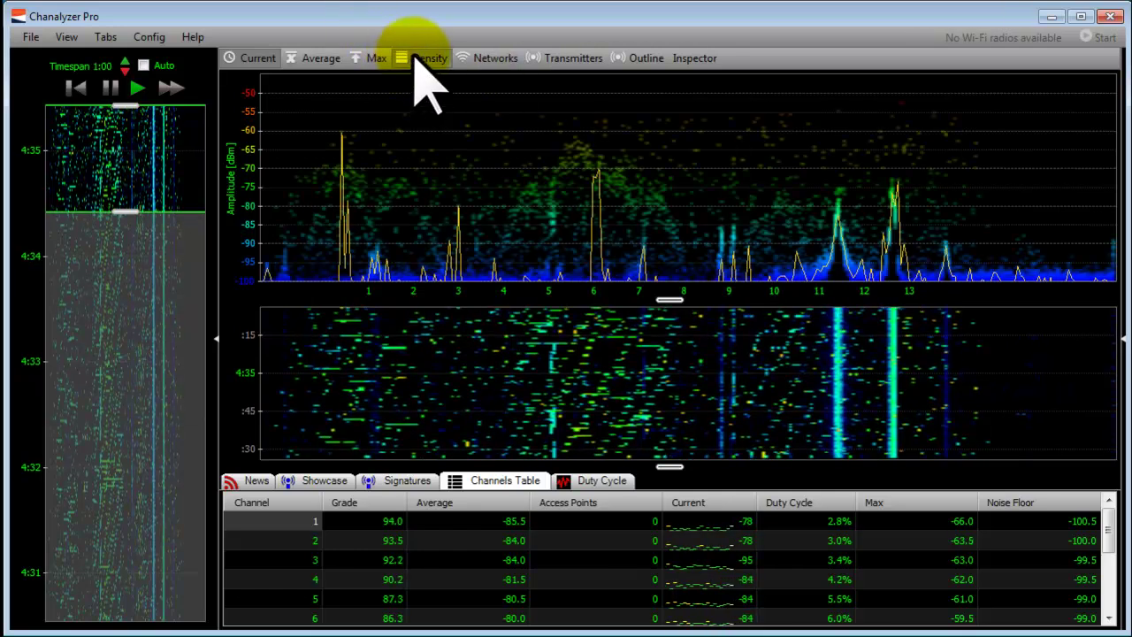
right_click(420, 172)
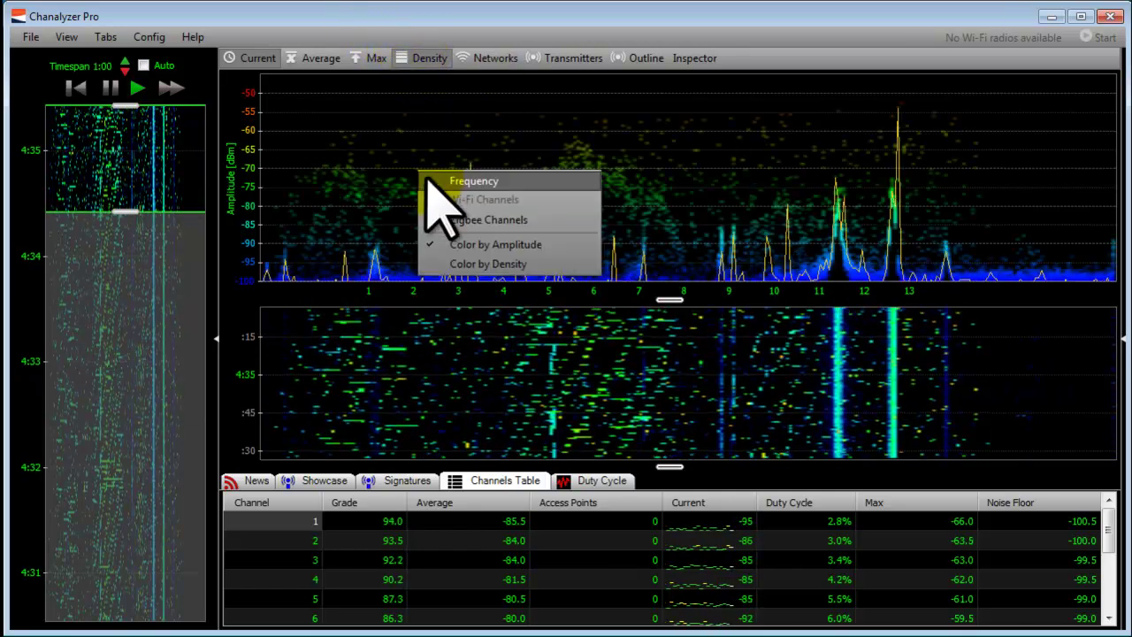
click(469, 264)
- Enlarge the spectrum graph by reducing the heights of the waterfall and the channels table
drag(658, 298, 664, 427)
drag(665, 471, 671, 527)
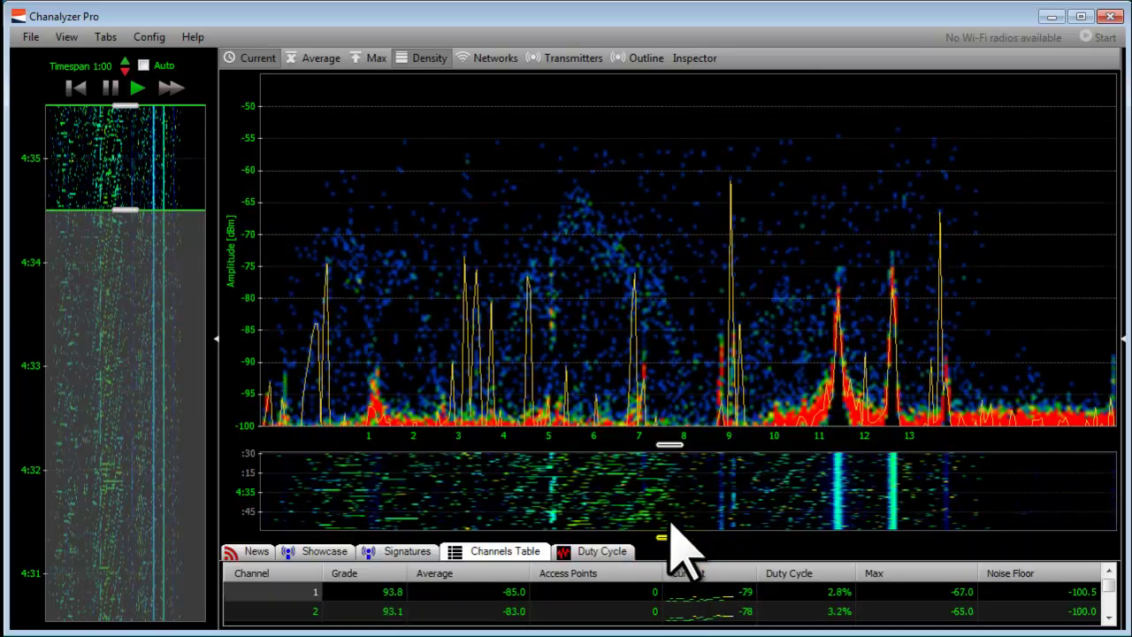
drag(664, 445, 664, 410)
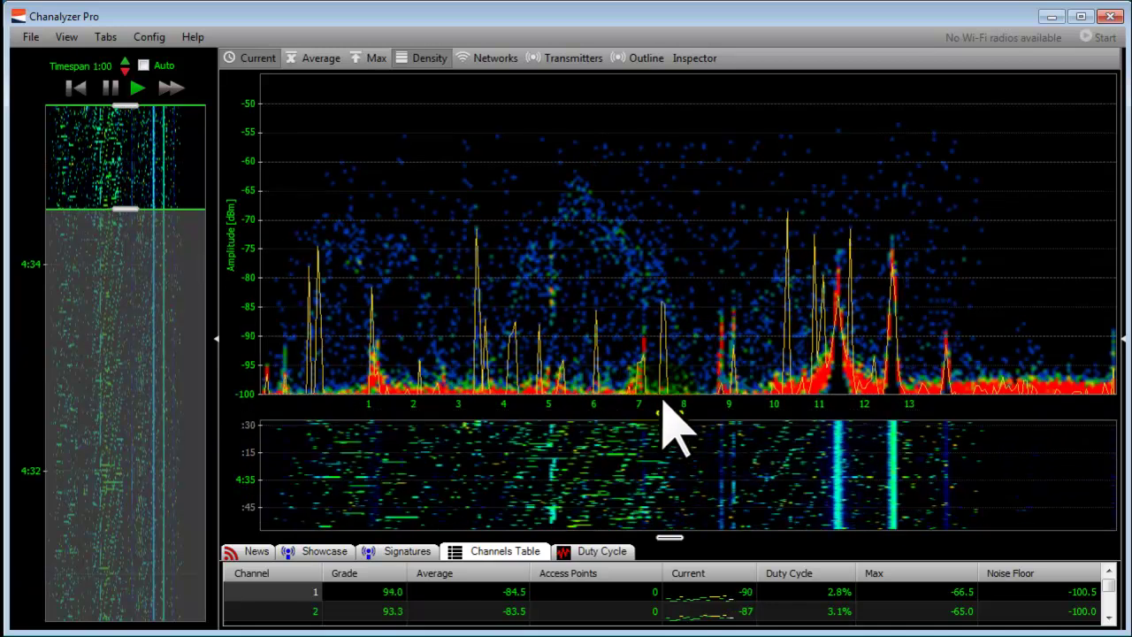
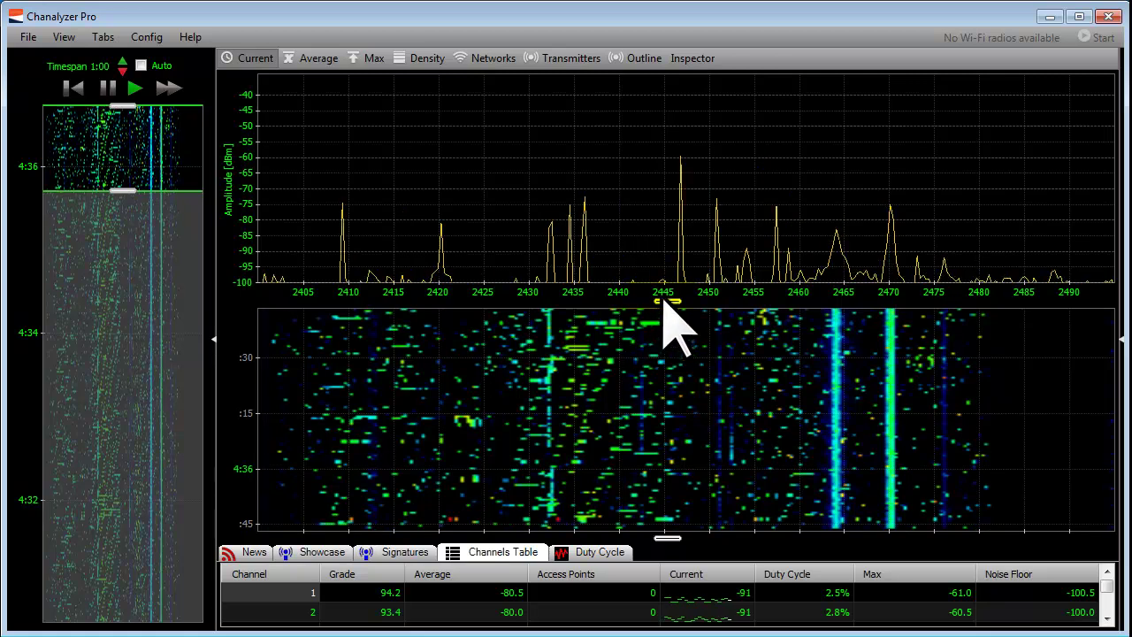
- Resize the spectrum graph and waterfall against each other to inspect the signal near 2440 MHz, finishing with a tall waterfall
drag(670, 304, 669, 228)
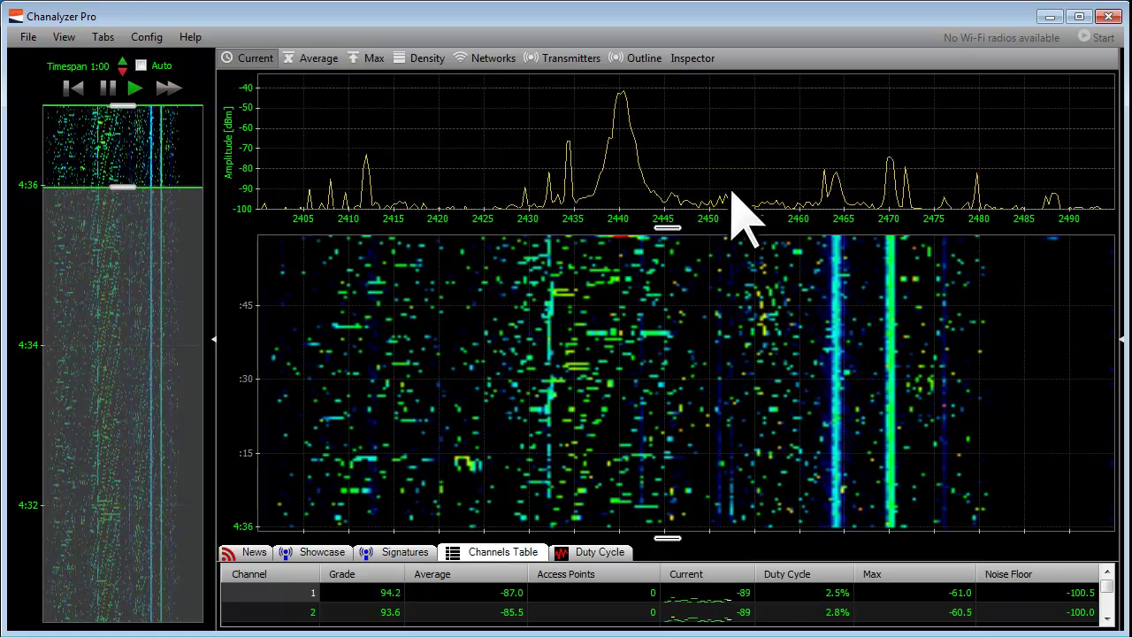
drag(678, 227, 632, 265)
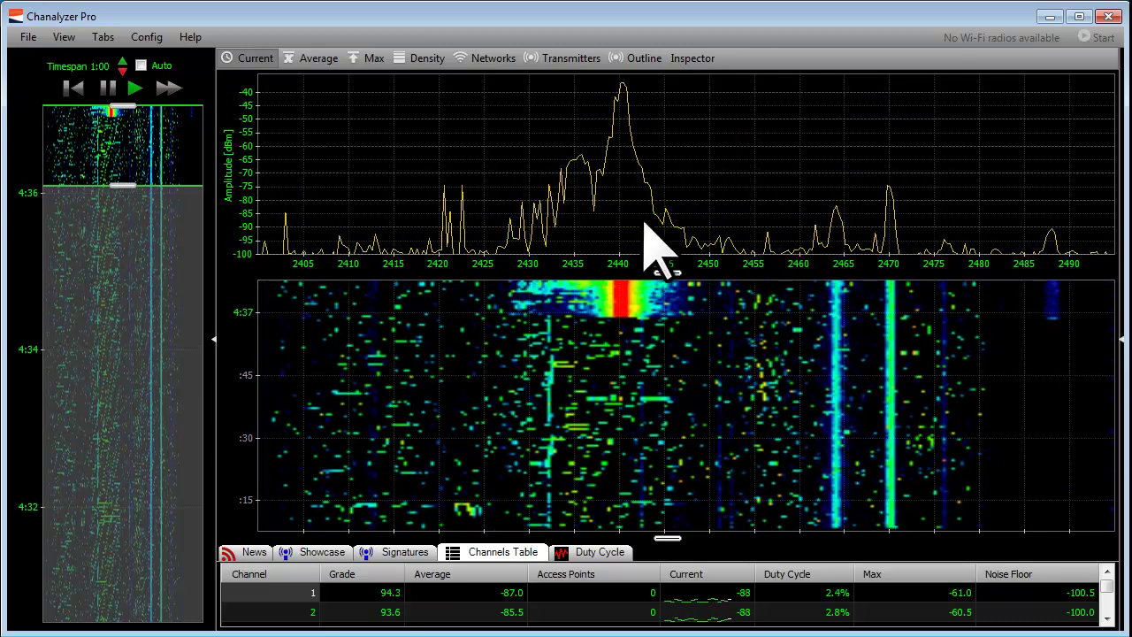
drag(665, 274, 670, 372)
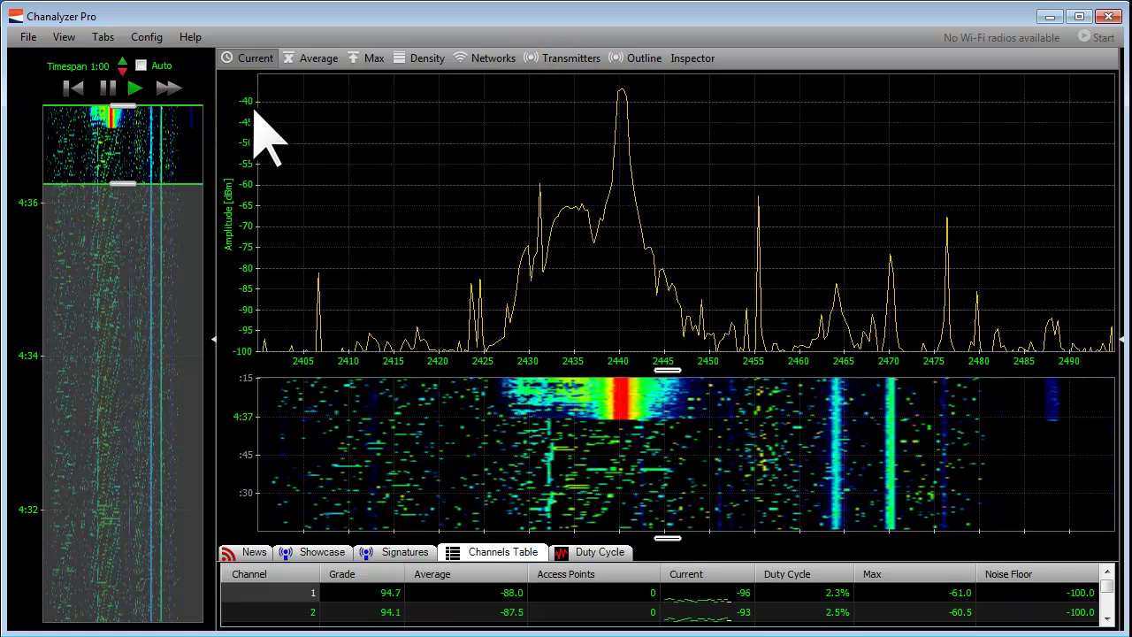
drag(658, 372, 675, 215)
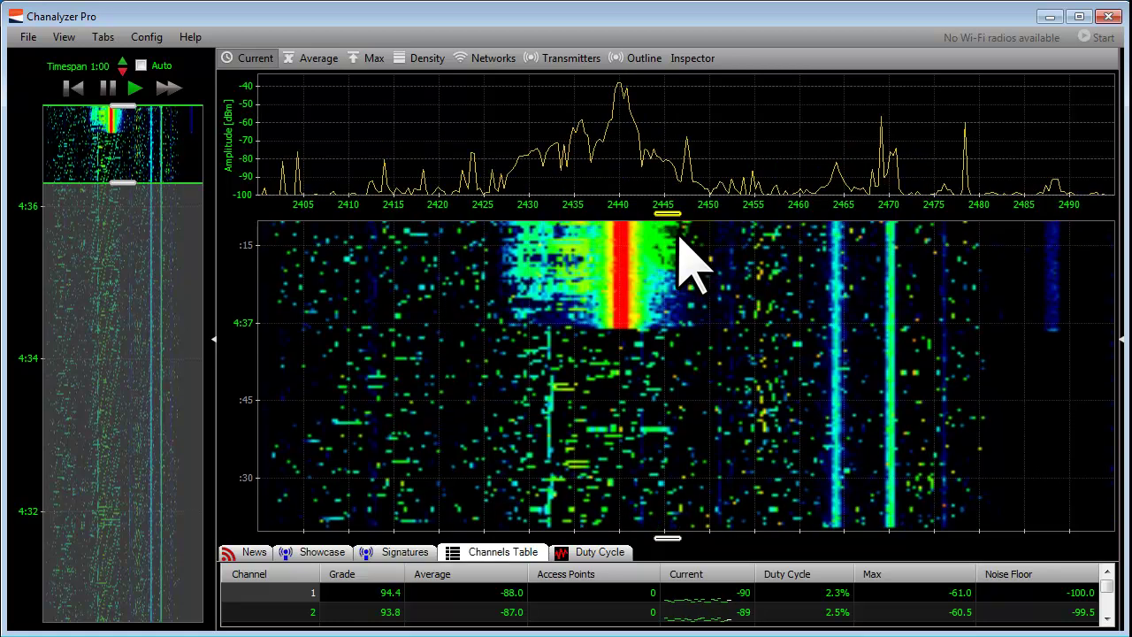
- Show the density overlay colored by amplitude and view it in an enlarged spectrum graph before giving the waterfall most of the height again
right_click(654, 158)
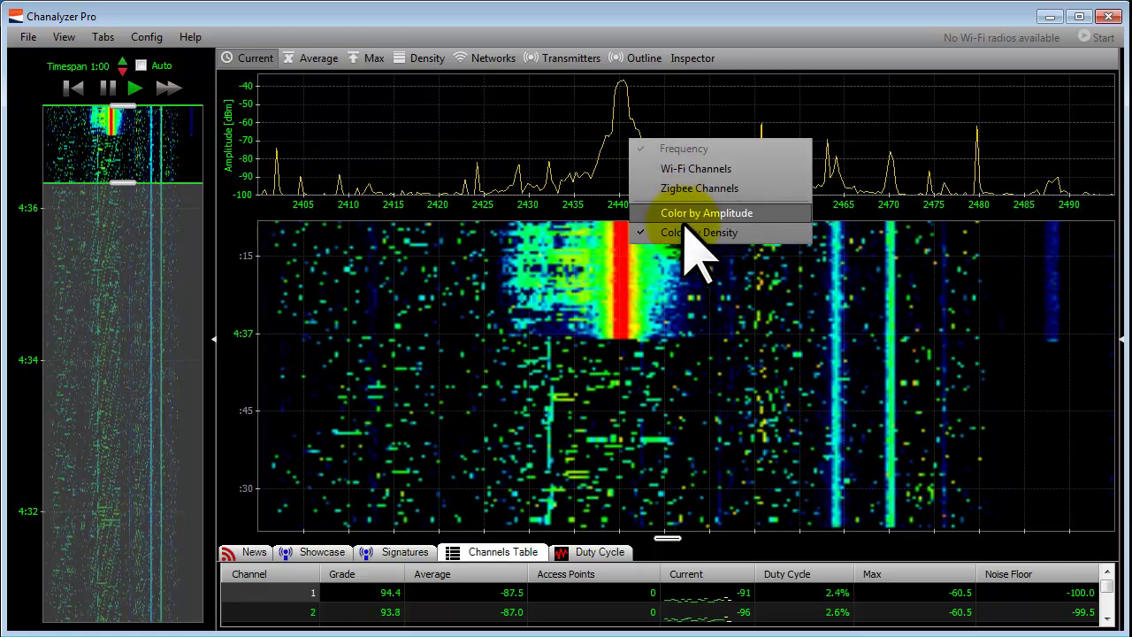
click(691, 213)
click(450, 59)
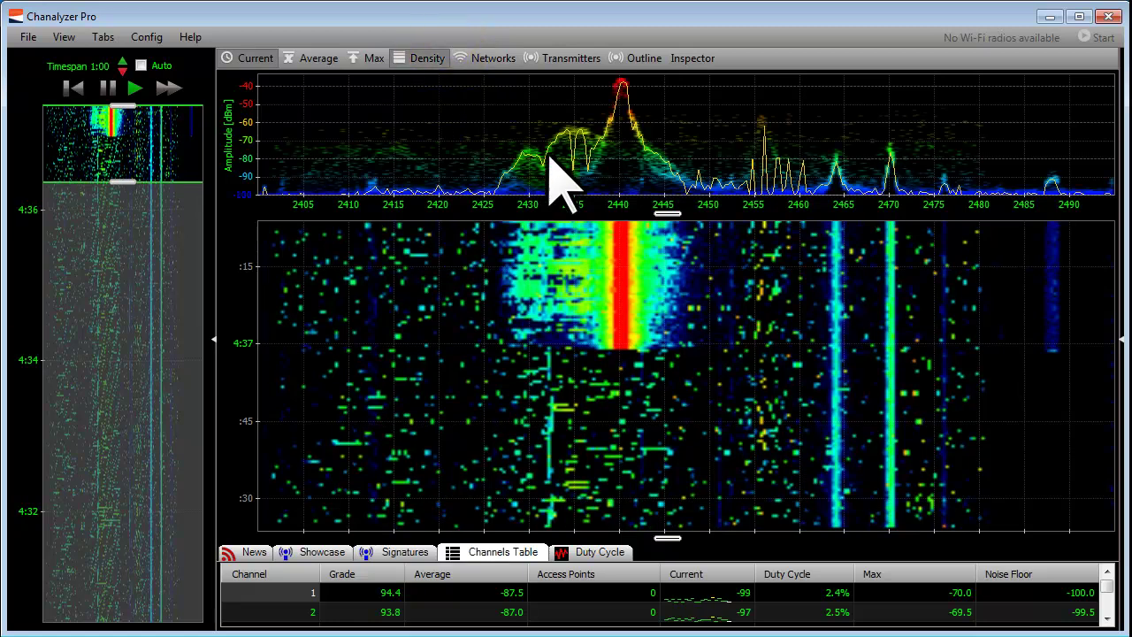
drag(668, 213, 700, 417)
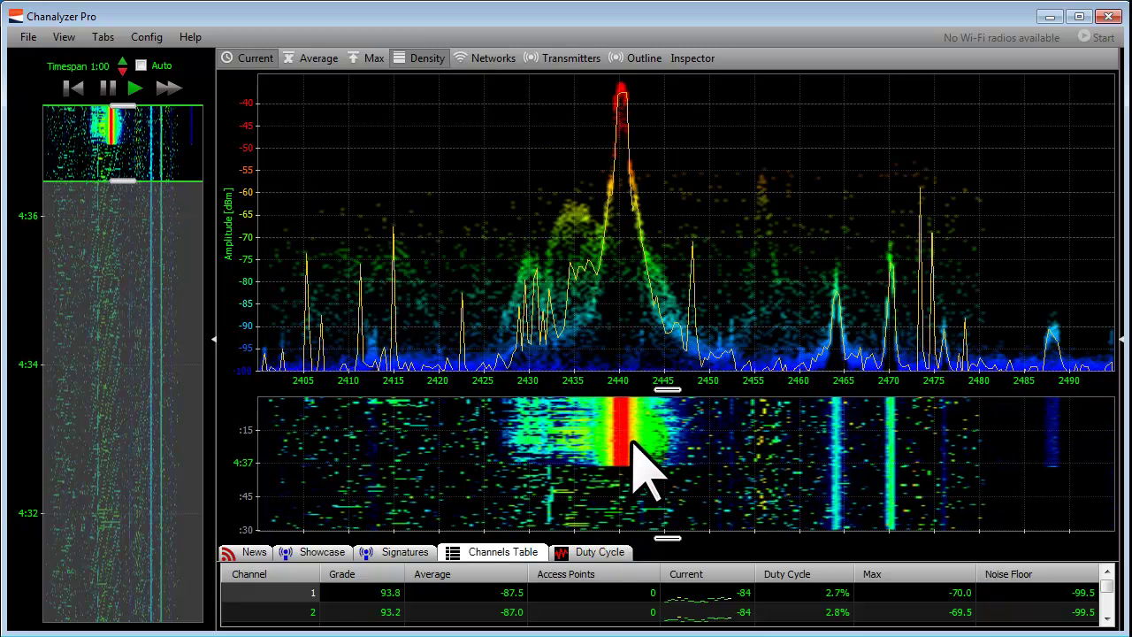
drag(657, 384, 670, 199)
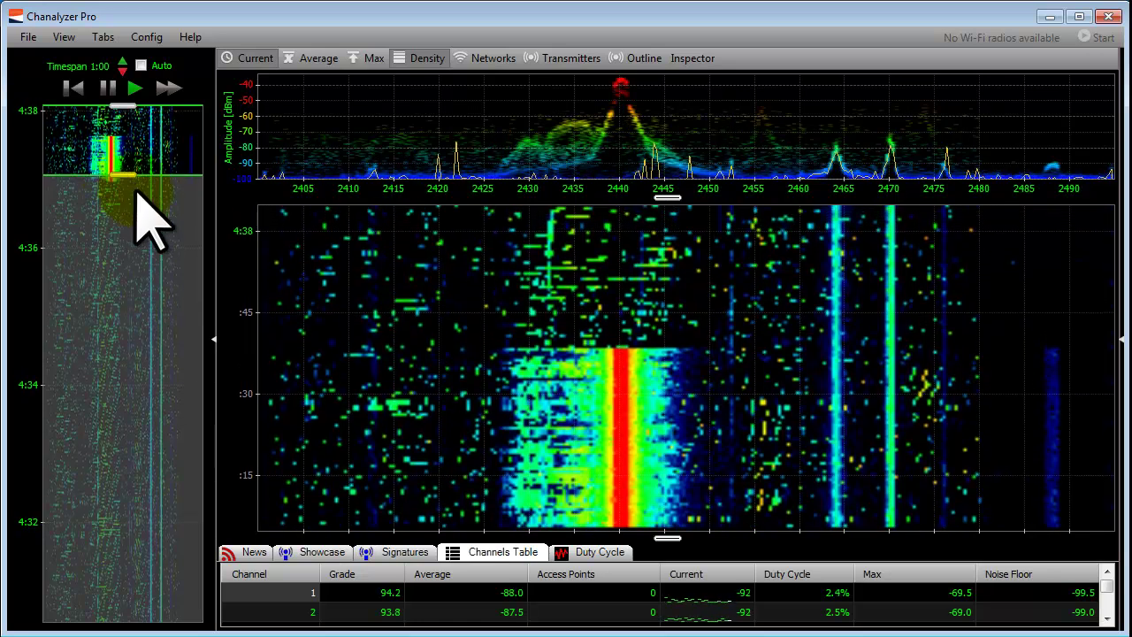
- Shorten the time window to 0:16 and move it over the strong signal burst around 4:37
drag(136, 127, 131, 118)
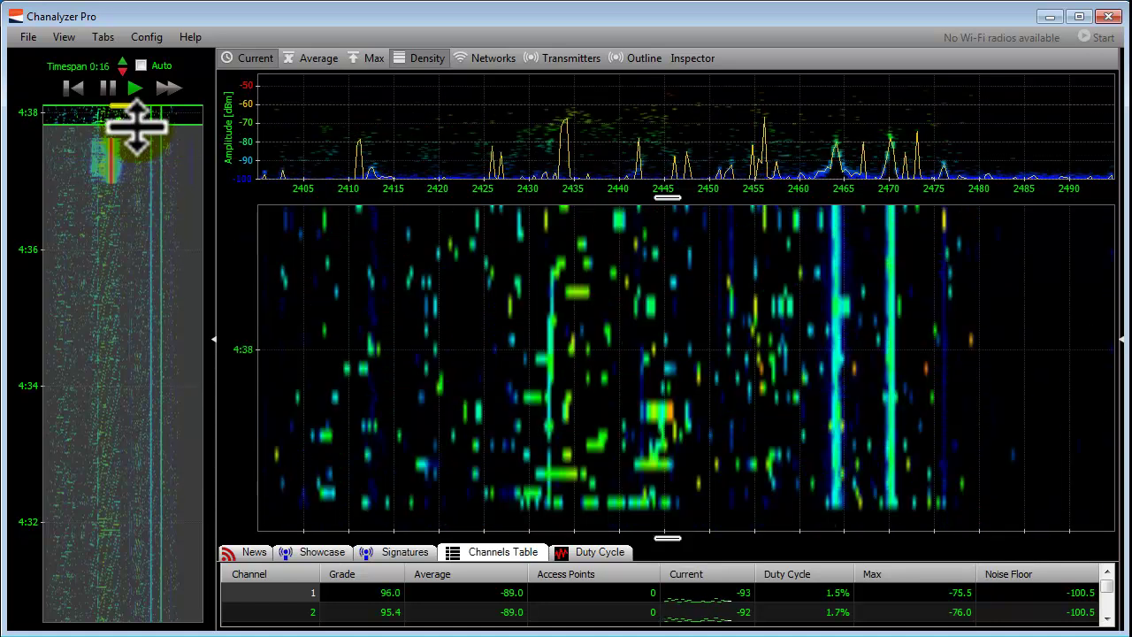
click(118, 147)
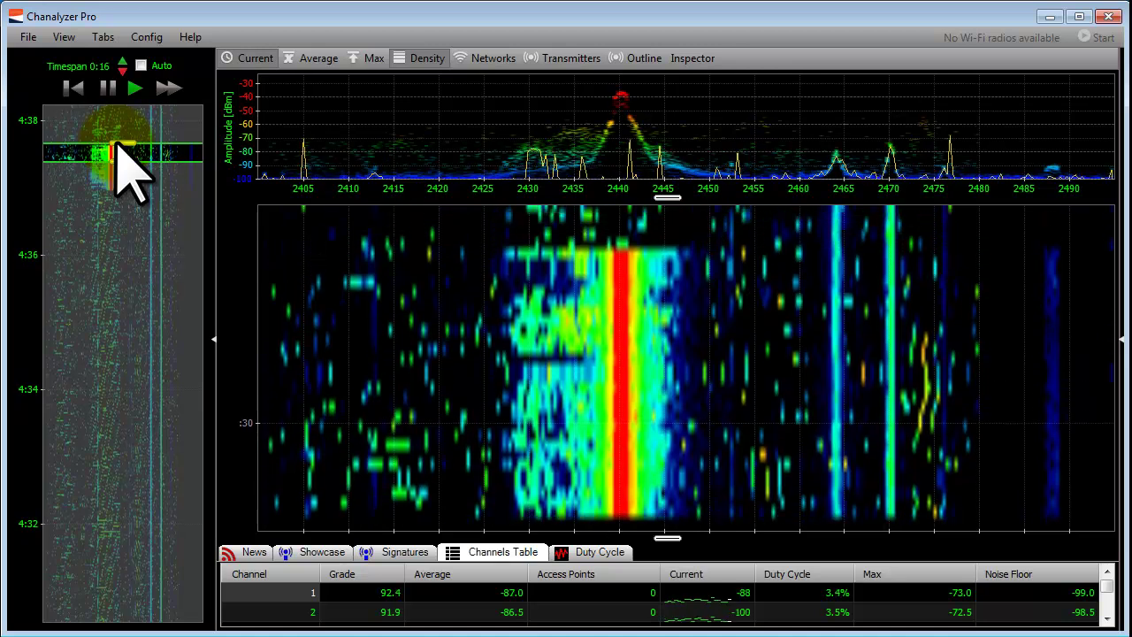
drag(100, 152, 105, 168)
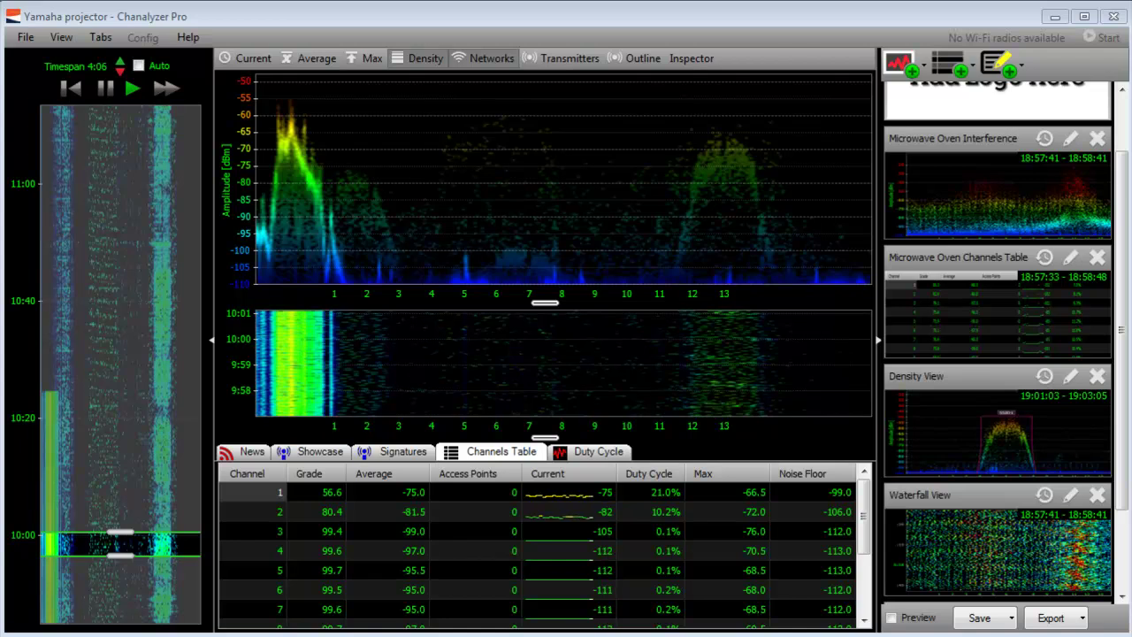
- Scan the Yamaha projector recording with an 18:20 time window, return to the strong signal around 10:04 and show the duty cycle graph
drag(85, 543, 115, 226)
drag(101, 315, 121, 223)
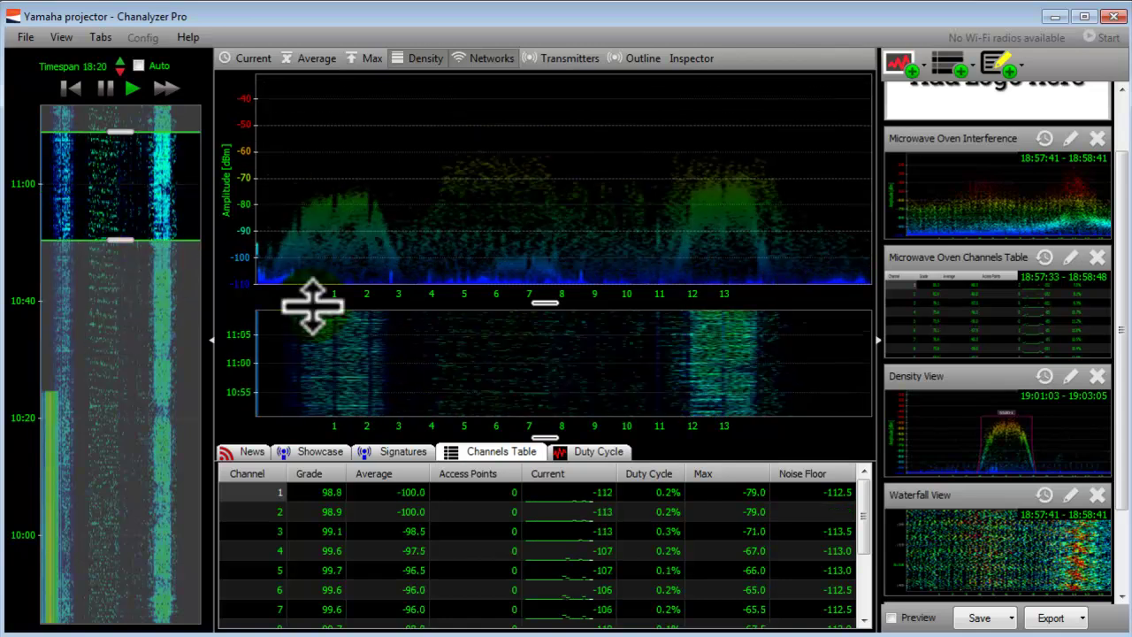
scroll(374, 333, down, 3)
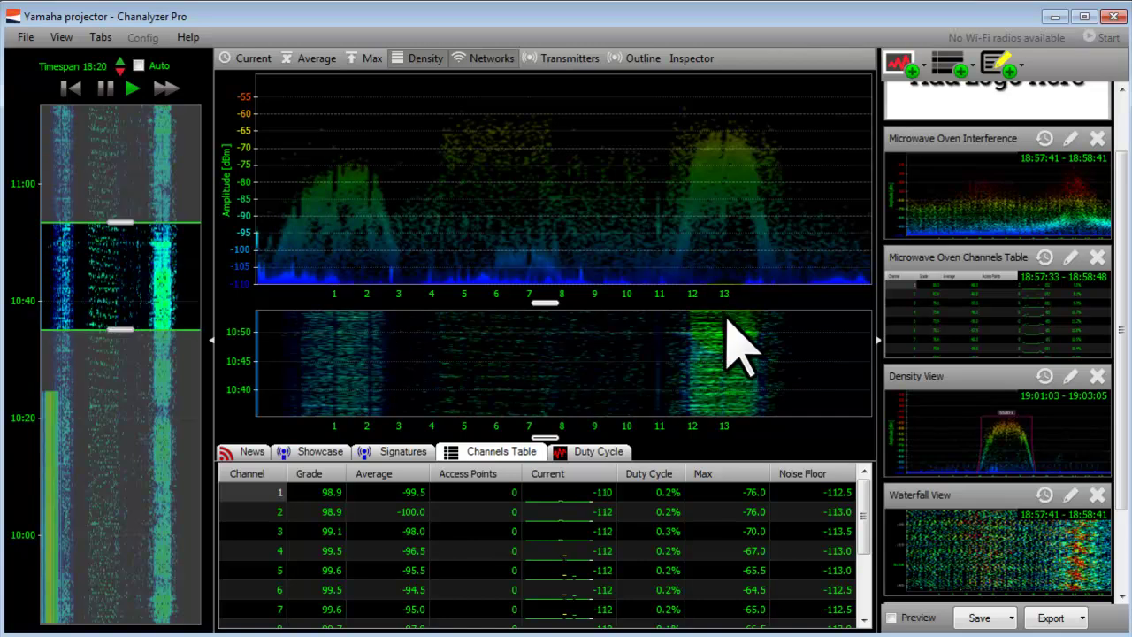
click(133, 284)
drag(119, 236, 166, 529)
click(589, 456)
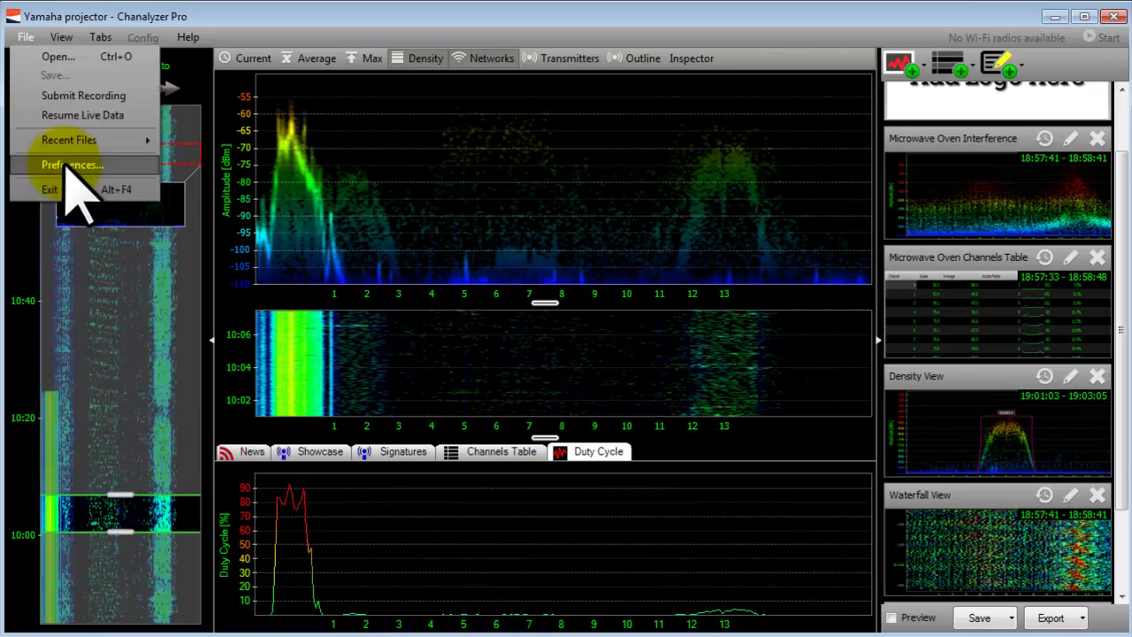
- Open and close the program preferences, and shorten the time window to 4:56 around the signal at 10:04
drag(40, 0, 587, 135)
click(557, 549)
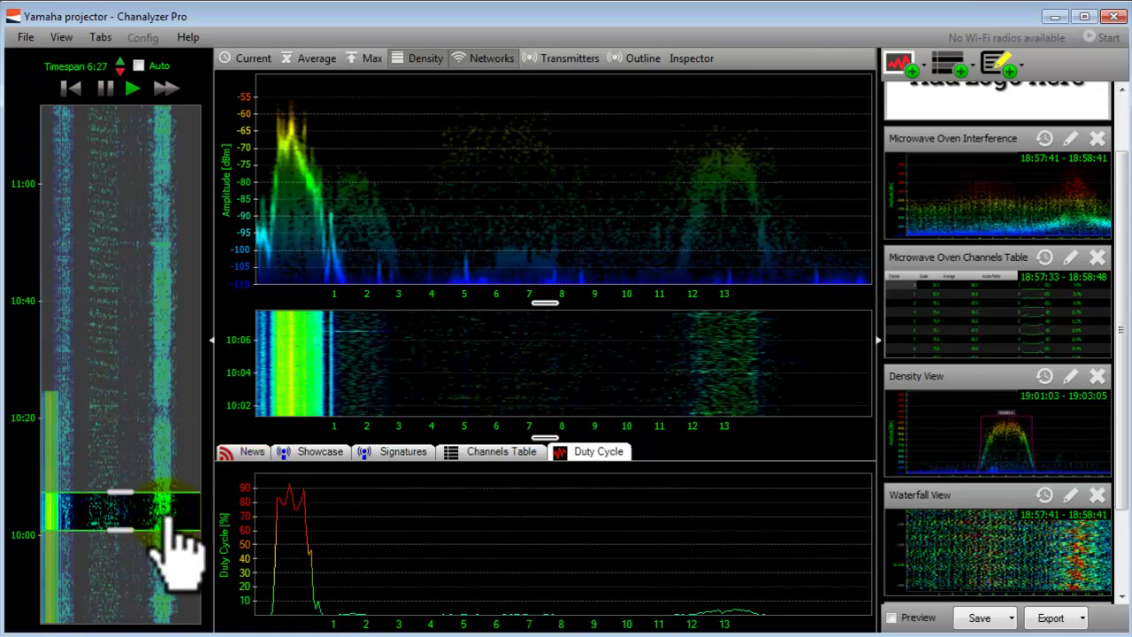
mouse_move(150, 515)
mouse_down()
mouse_move(132, 480)
mouse_move(132, 505)
mouse_move(168, 502)
mouse_up()
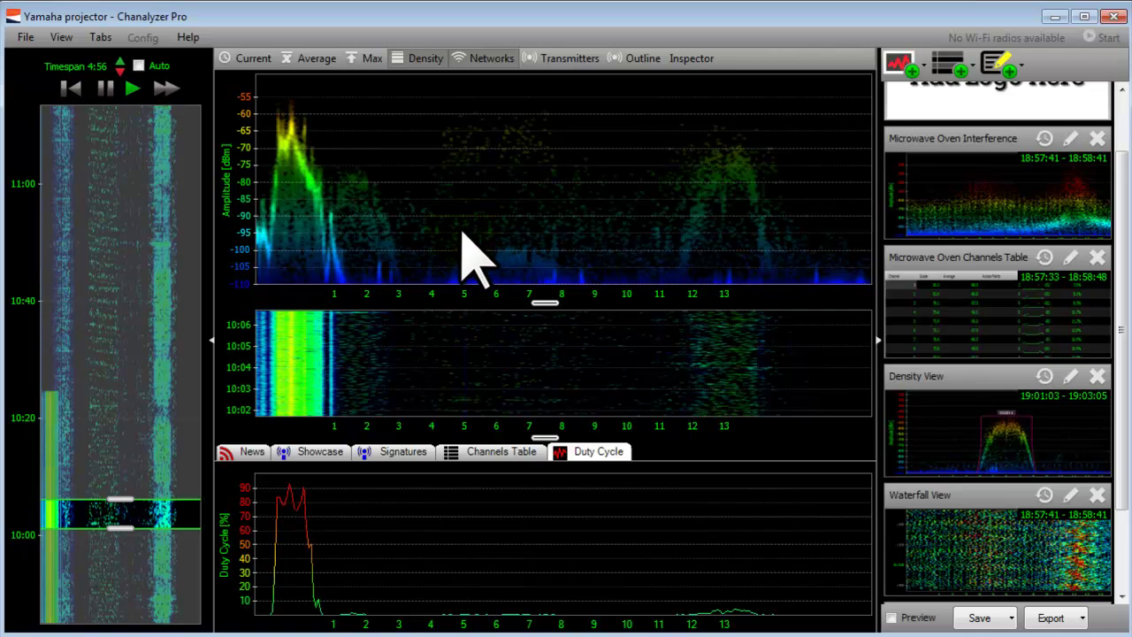
- Show the outline trace on the spectrum graph and hide the density overlay
click(642, 57)
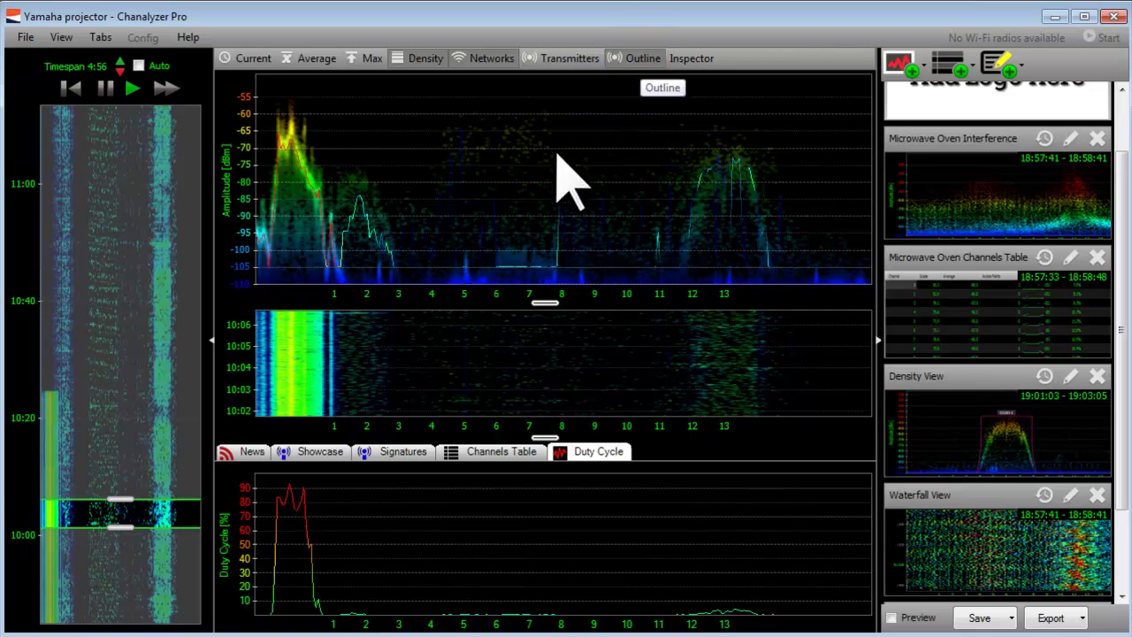
click(433, 57)
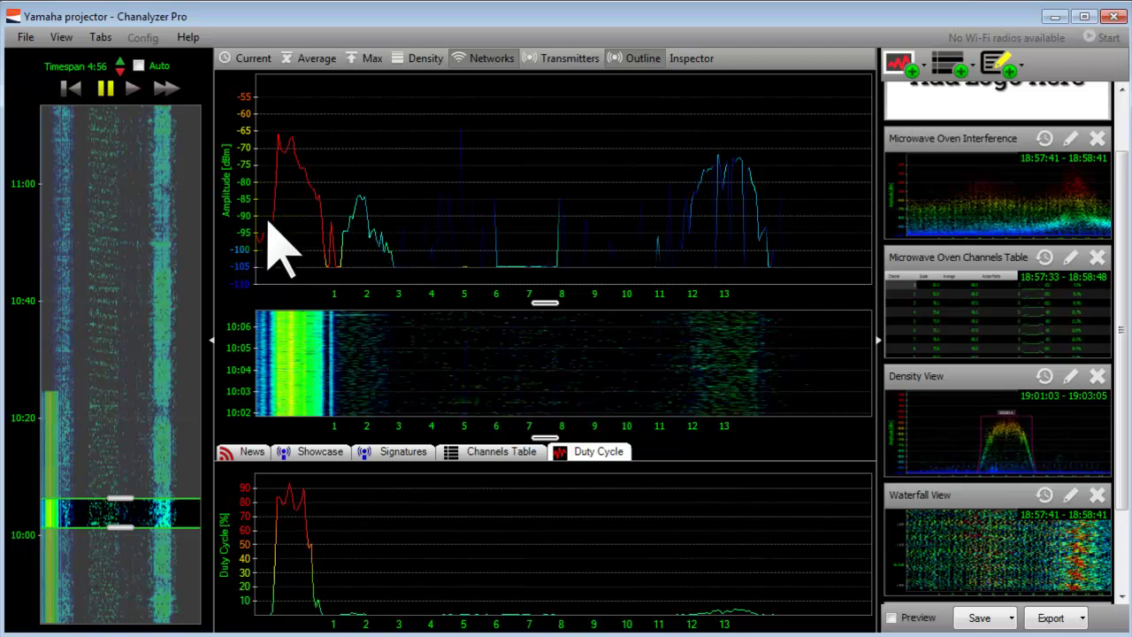
- Create a classifier signature named Yamaha in the Audio category from the strong peak below channel 1
mouse_move(282, 228)
mouse_down()
mouse_move(366, 240)
mouse_move(329, 250)
mouse_up()
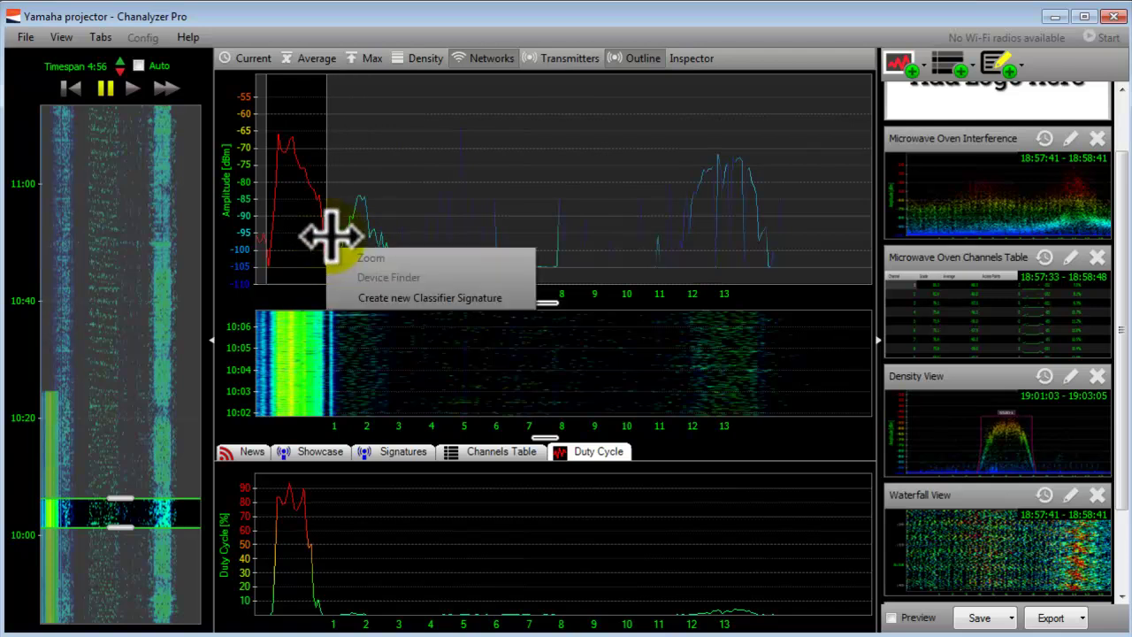
click(396, 299)
double_click(499, 323)
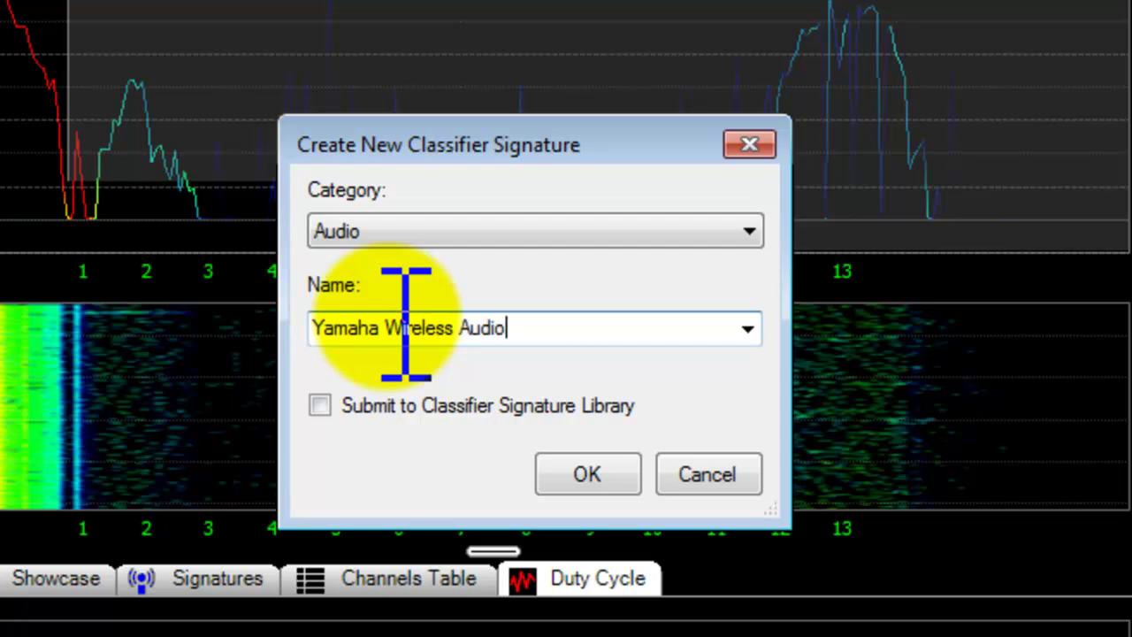
drag(551, 328, 400, 328)
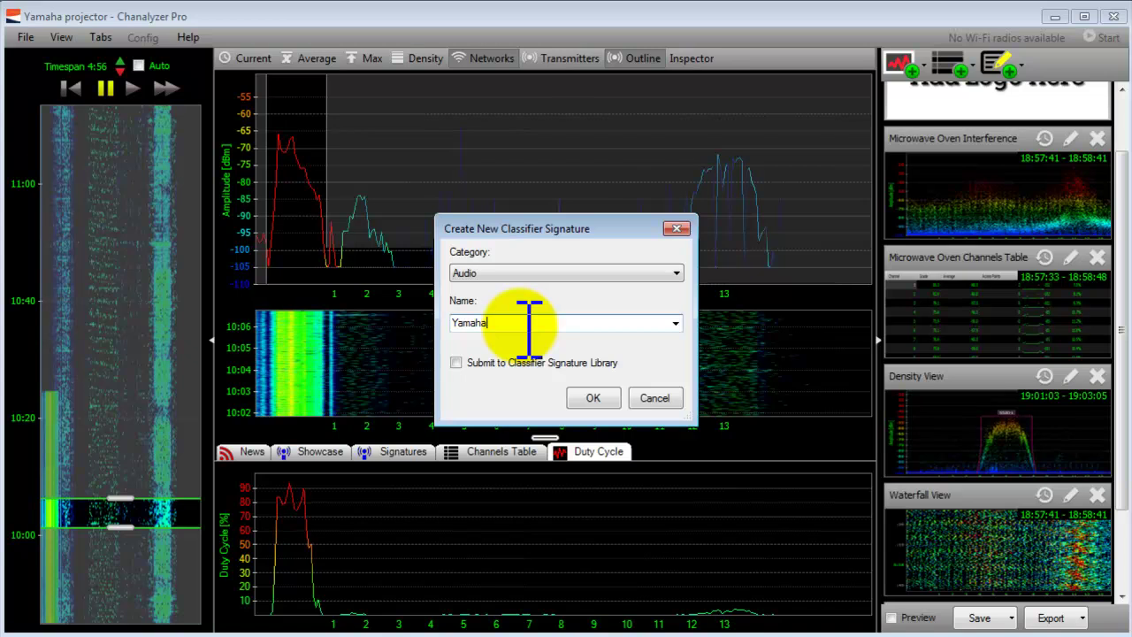
click(591, 400)
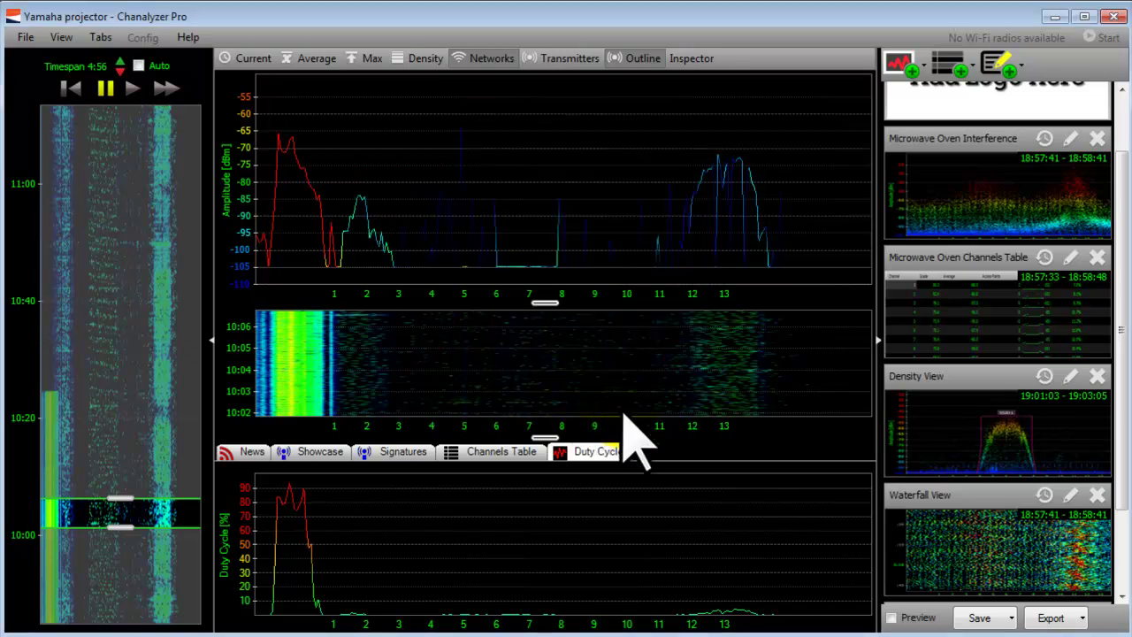
- Set the Yamaha signature's threshold to 90% and overlay its shape on the recorded peak below channel 1 for comparison
click(410, 447)
drag(851, 506, 856, 603)
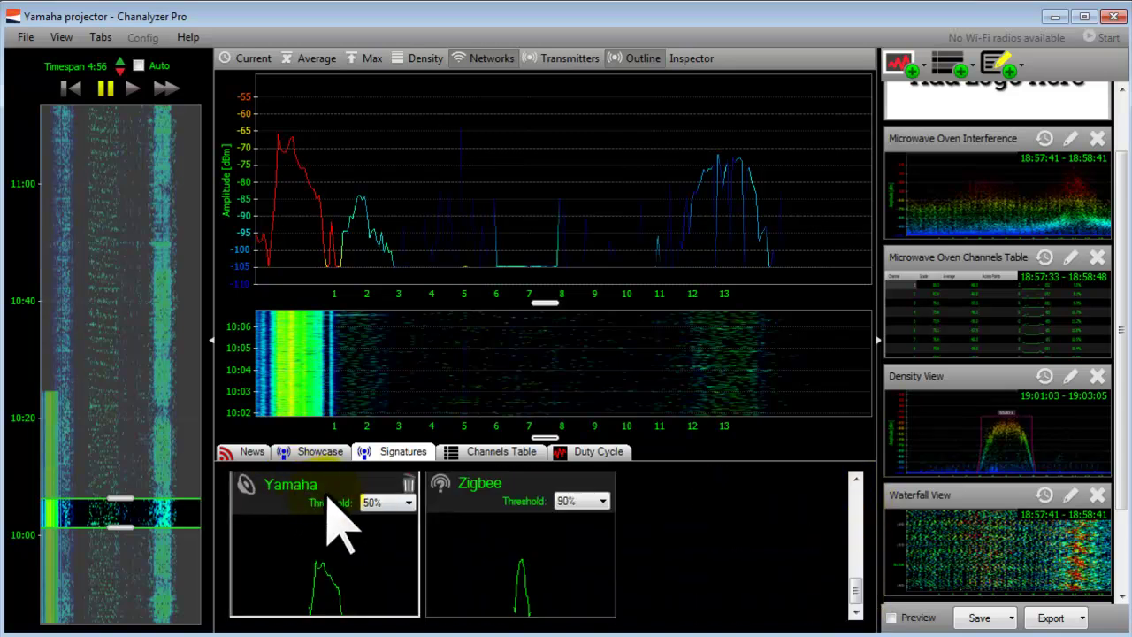
click(397, 503)
click(393, 554)
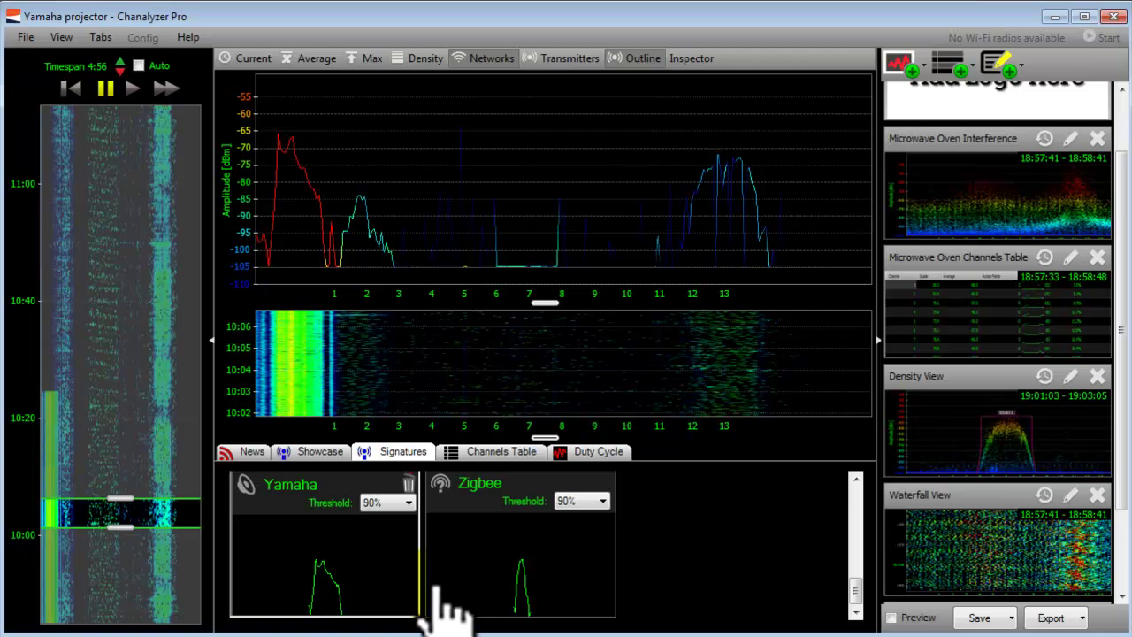
mouse_move(438, 587)
mouse_down()
mouse_move(464, 248)
mouse_move(156, 518)
mouse_move(329, 222)
mouse_move(290, 255)
mouse_move(304, 197)
mouse_up()
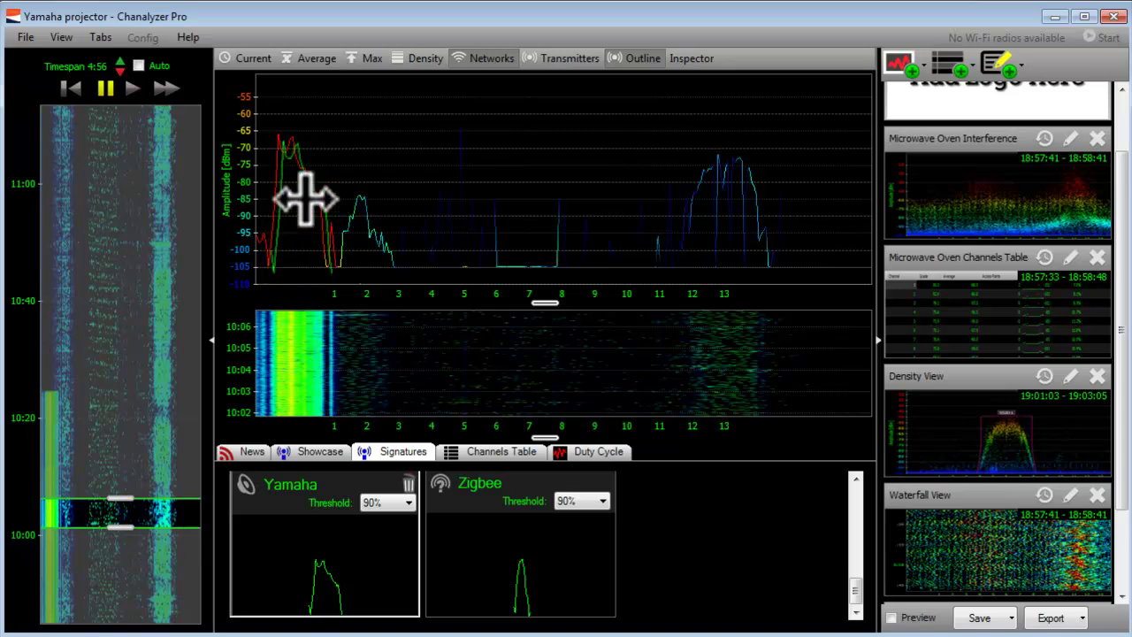
mouse_move(336, 557)
mouse_down()
mouse_move(324, 207)
mouse_move(298, 202)
mouse_up()
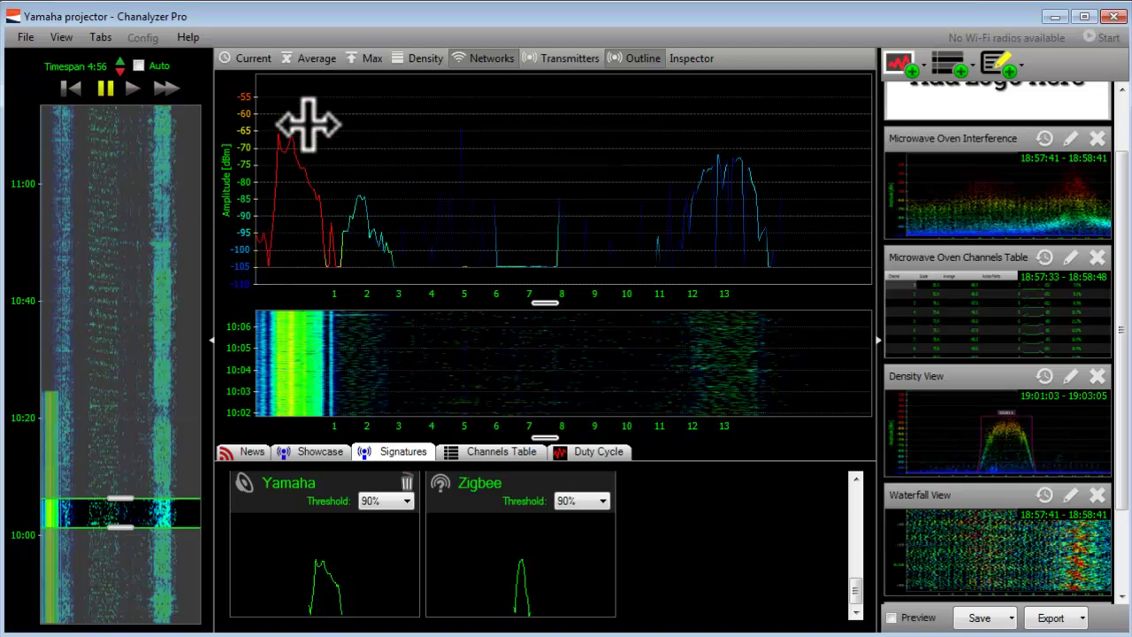
- Resume playback with the density and transmitters overlays in place of the outline, and collapse the report pane beside the graphs
click(106, 88)
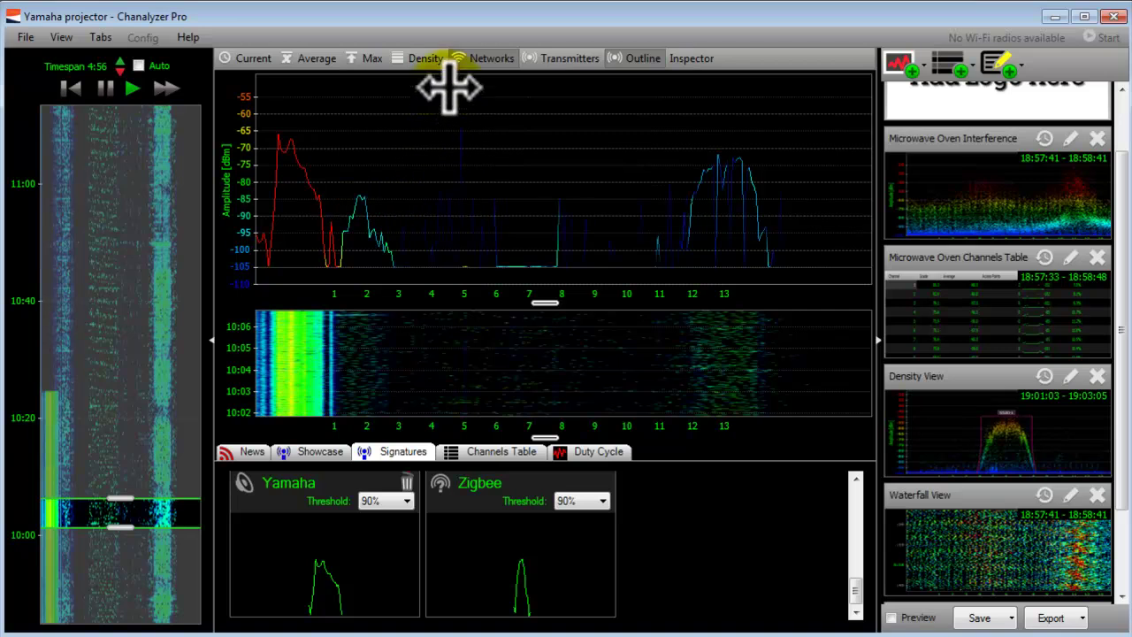
click(433, 60)
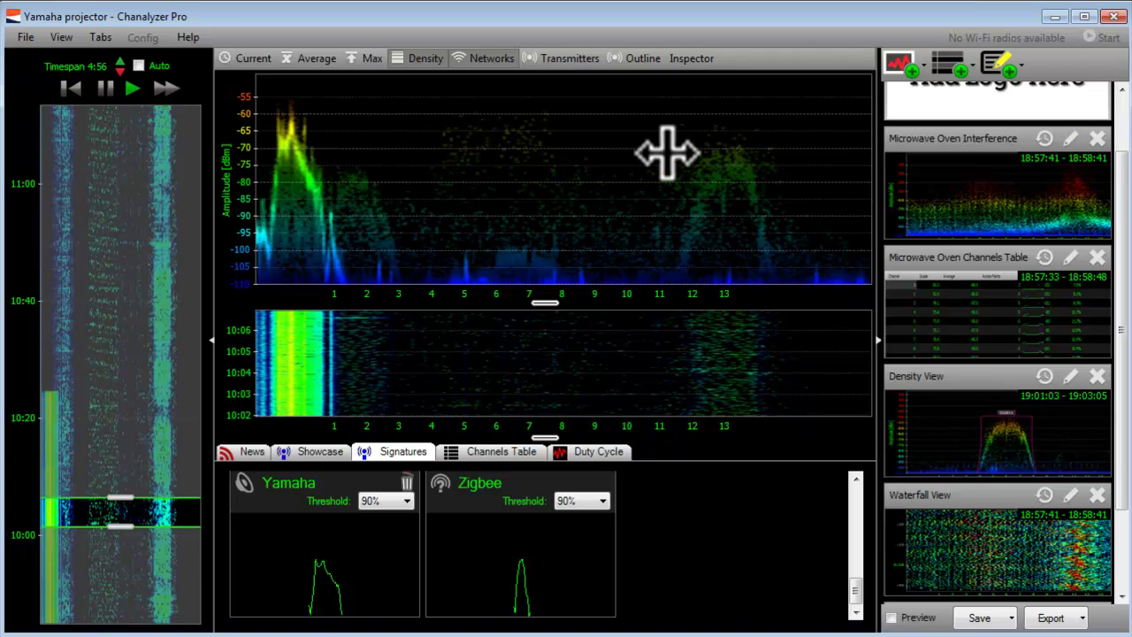
click(571, 58)
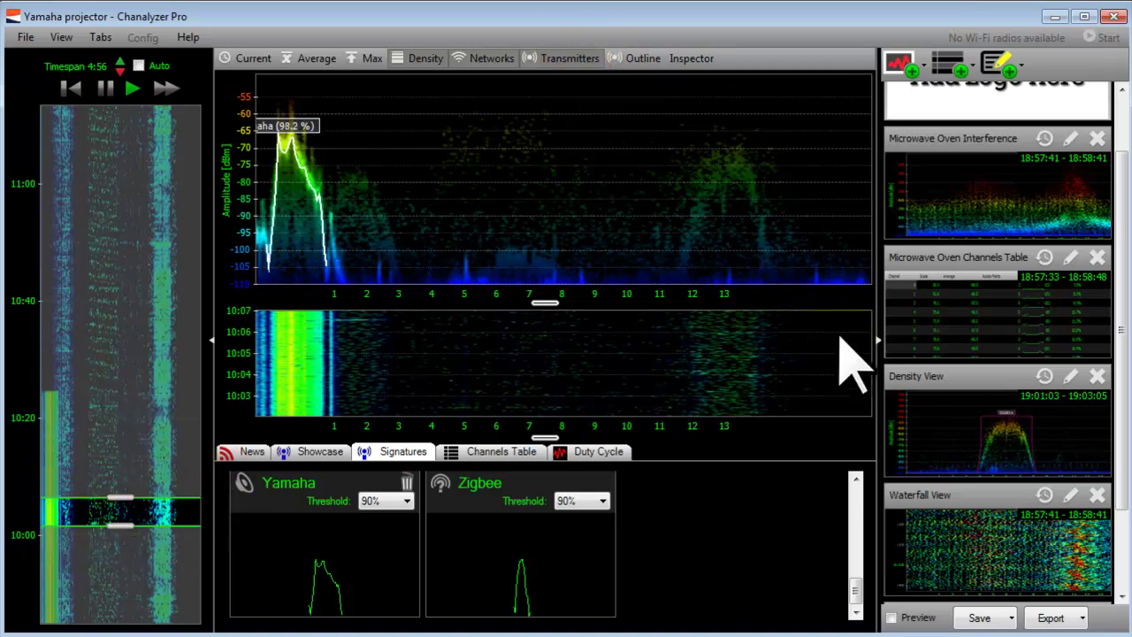
click(878, 345)
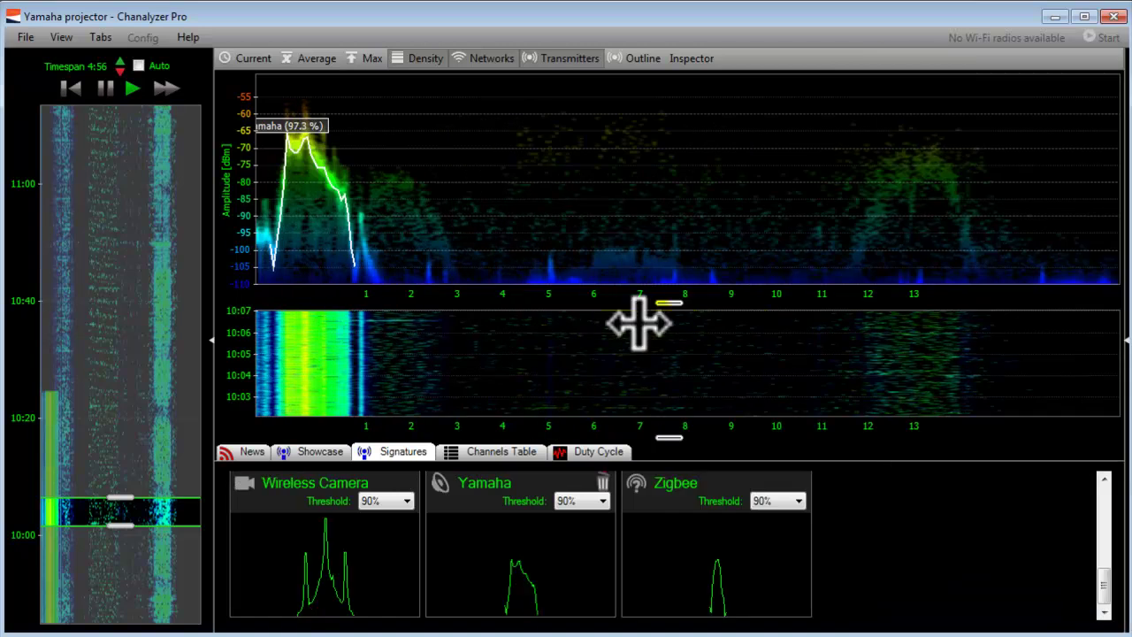
- Collapse the time navigation pane to widen the graphs and expand it again
click(216, 228)
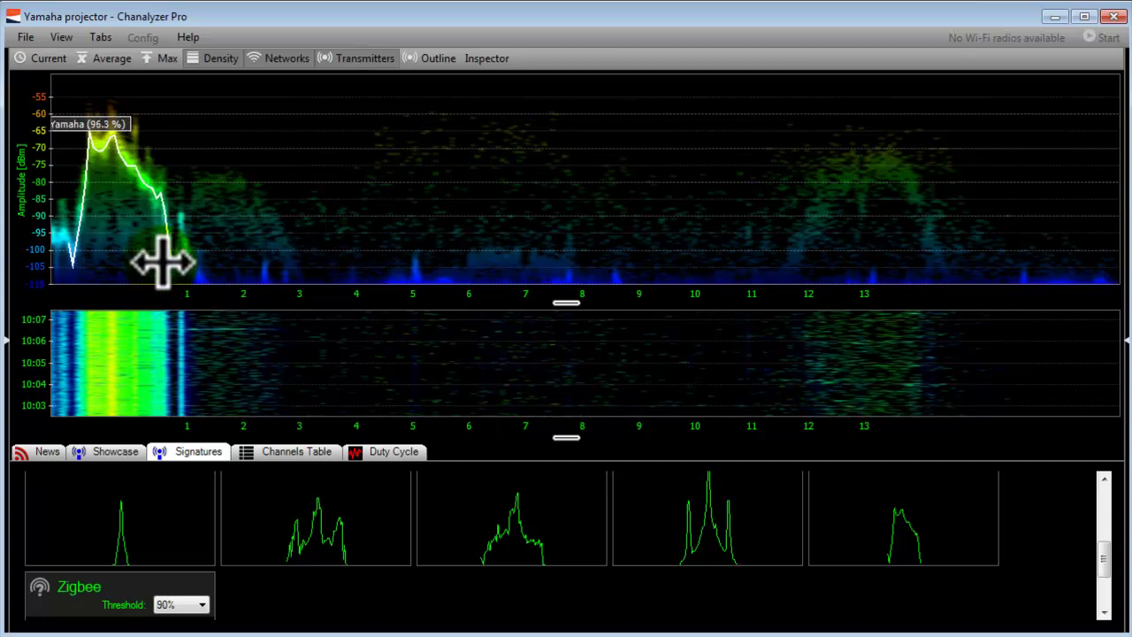
click(15, 339)
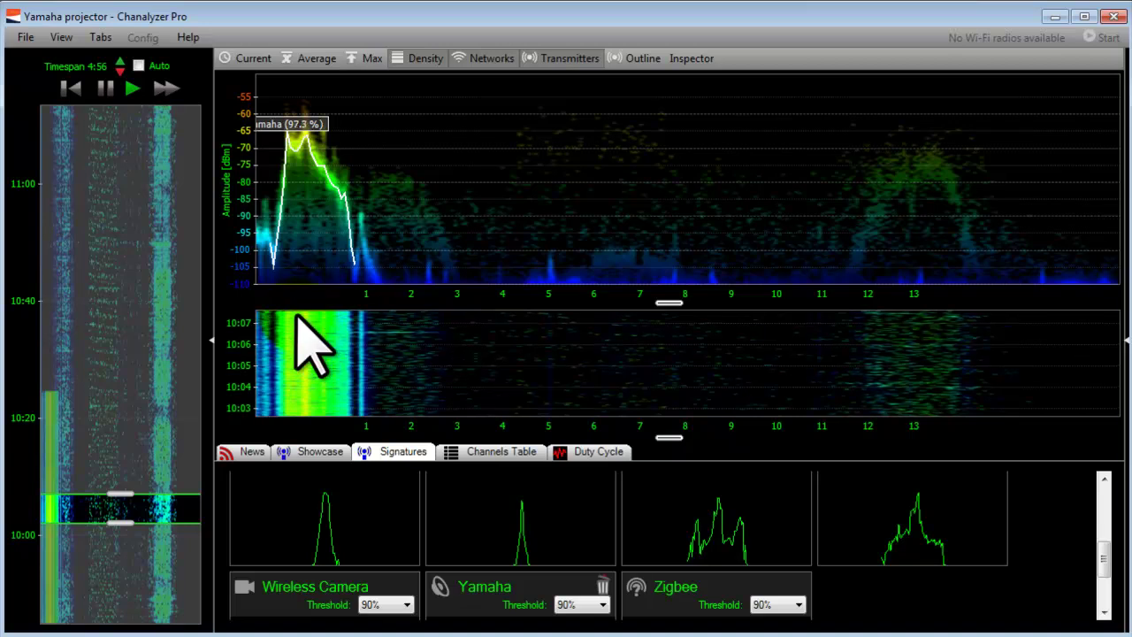
drag(505, 536, 508, 160)
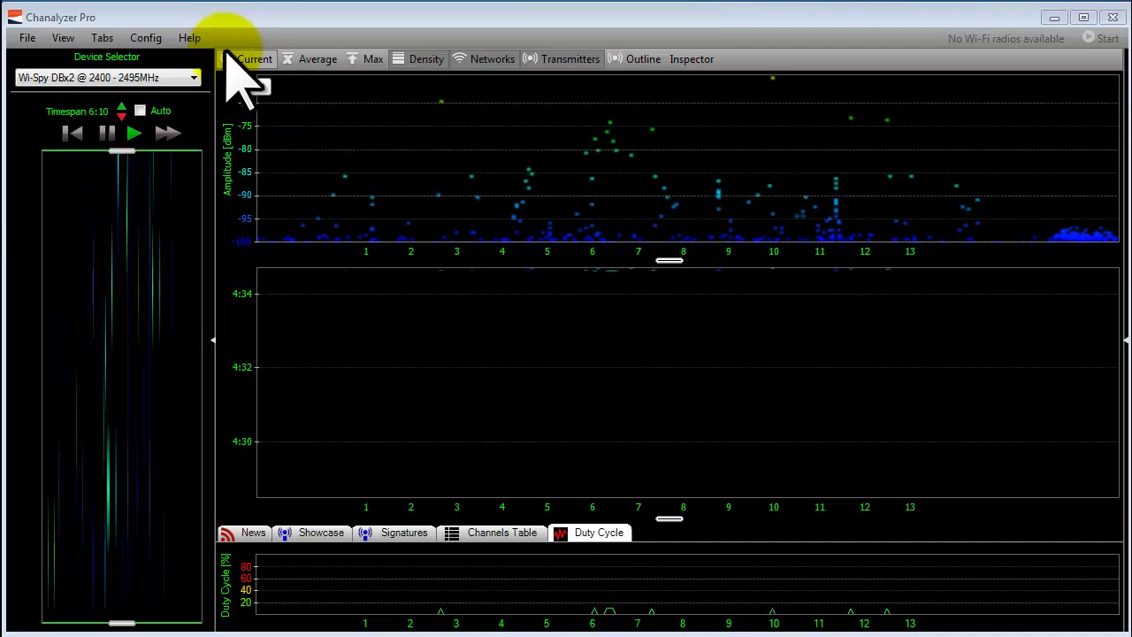
- Overlay the current trace on the live spectrum graph and enlarge the duty cycle pane
click(228, 55)
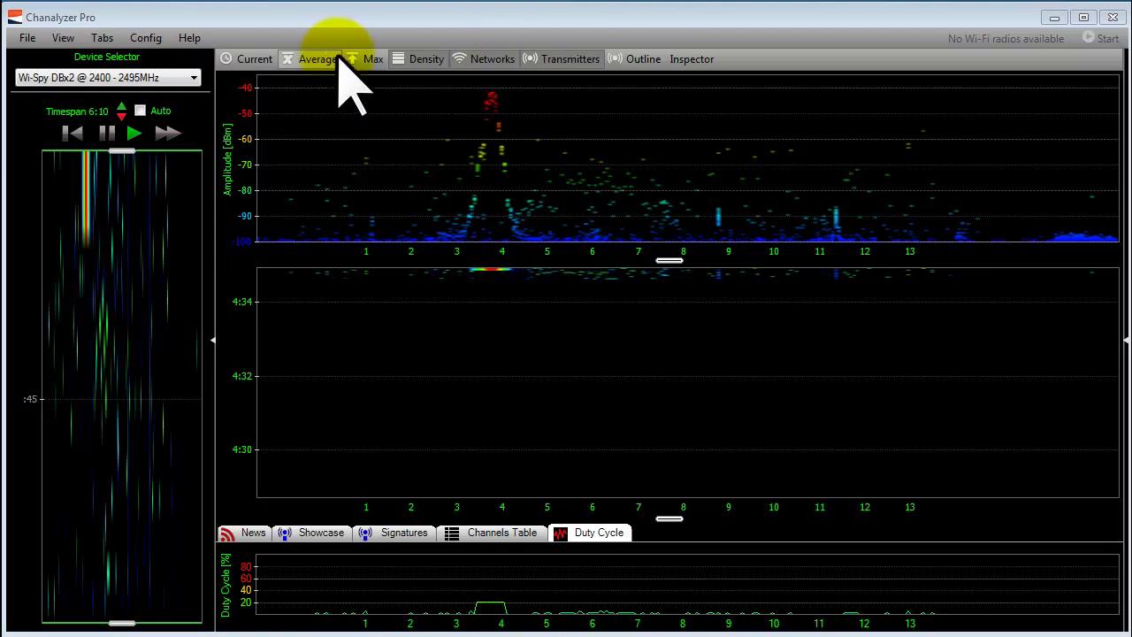
click(252, 58)
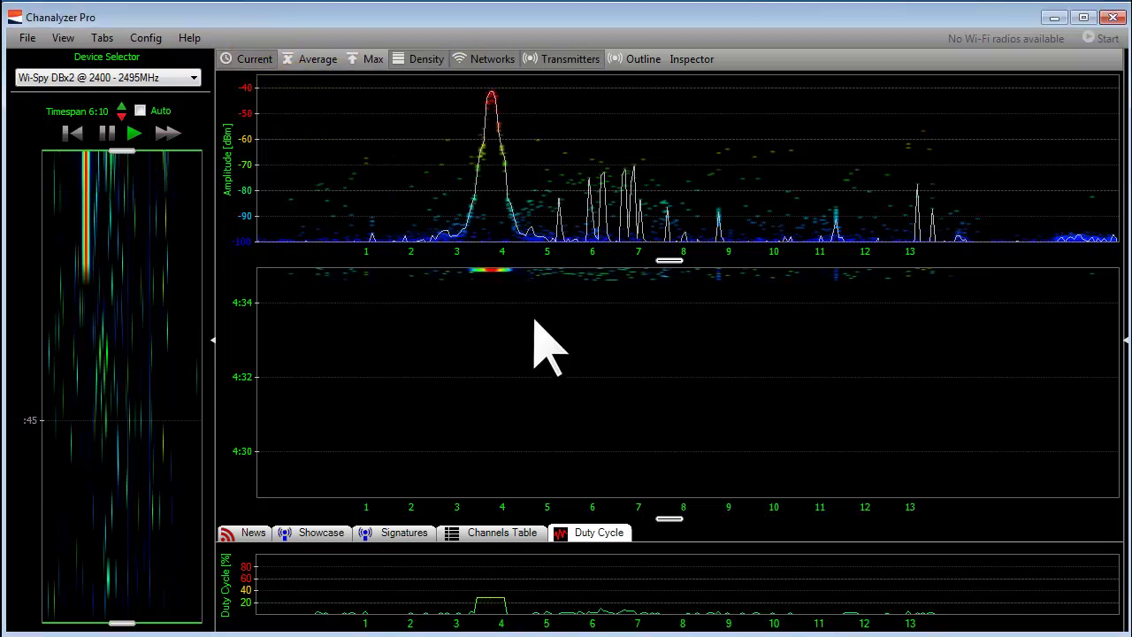
drag(671, 527, 672, 444)
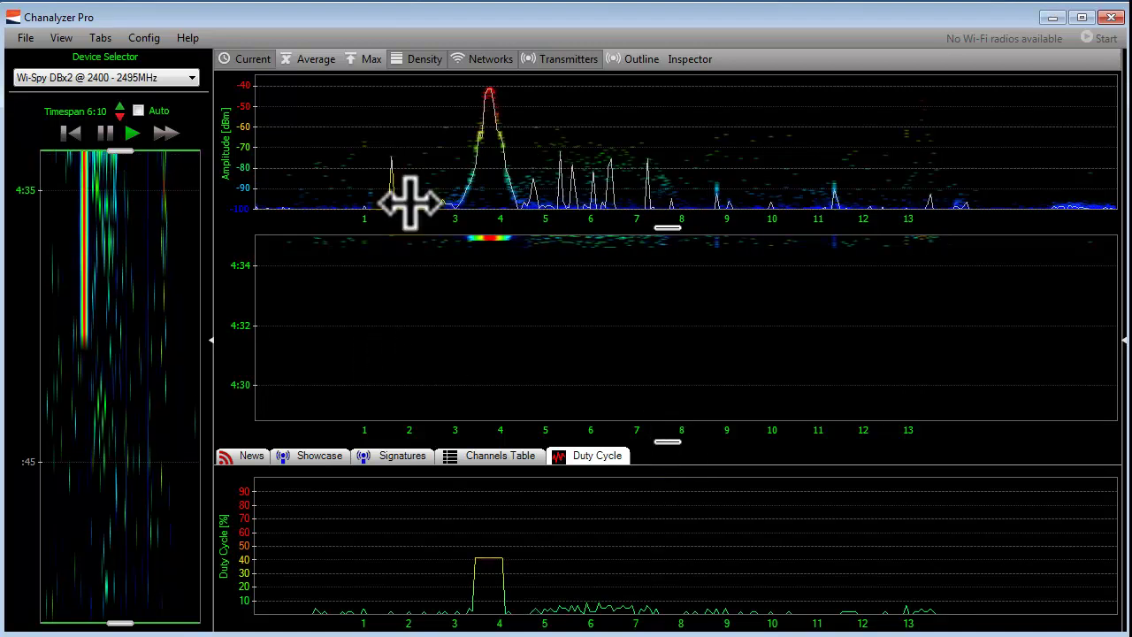
- Start Device Finder on the strong peak between channels 3 and 4 and enlarge its amplitude graph
drag(475, 137, 509, 144)
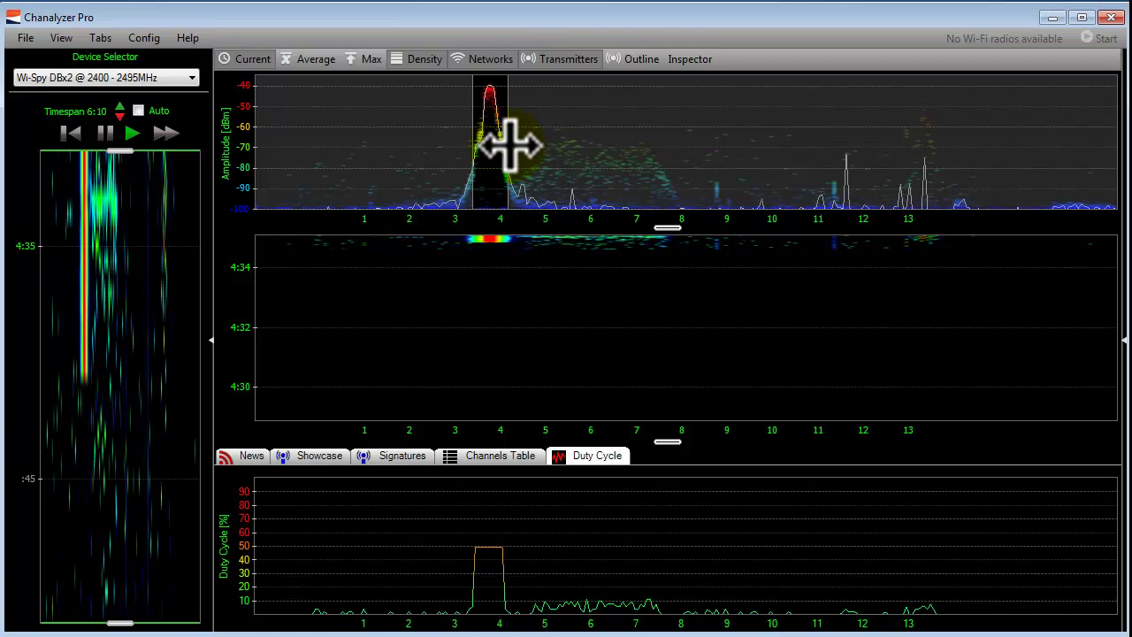
right_click(509, 144)
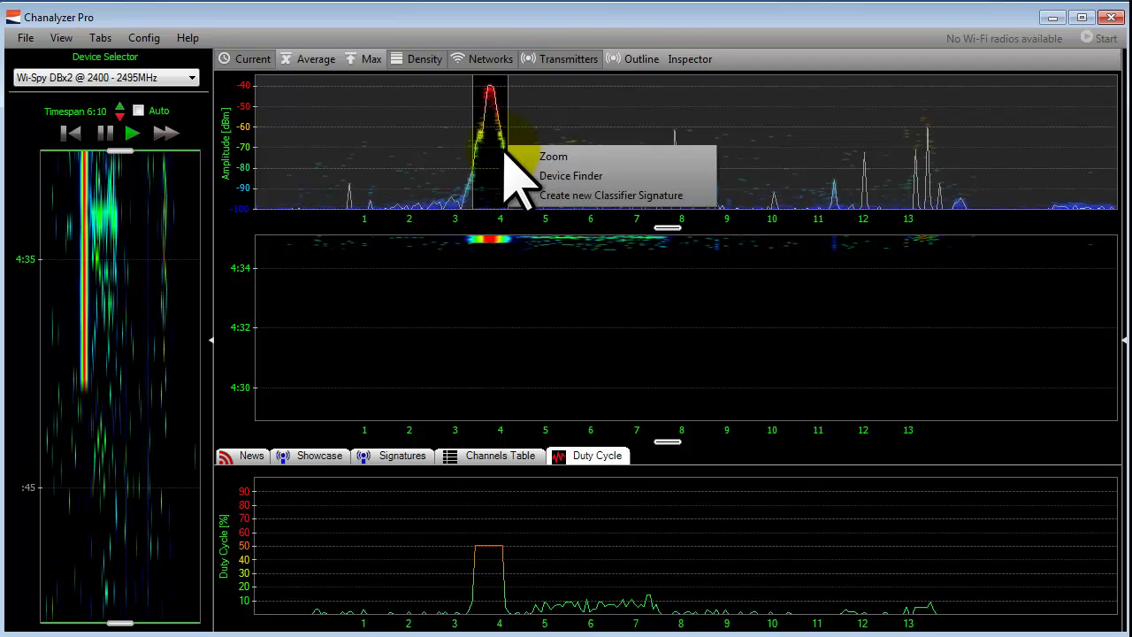
click(557, 177)
drag(667, 442, 678, 341)
- Set the timespan to 2:00 and enlarge the spectrum and waterfall graphs above the Device Finder graph
click(121, 78)
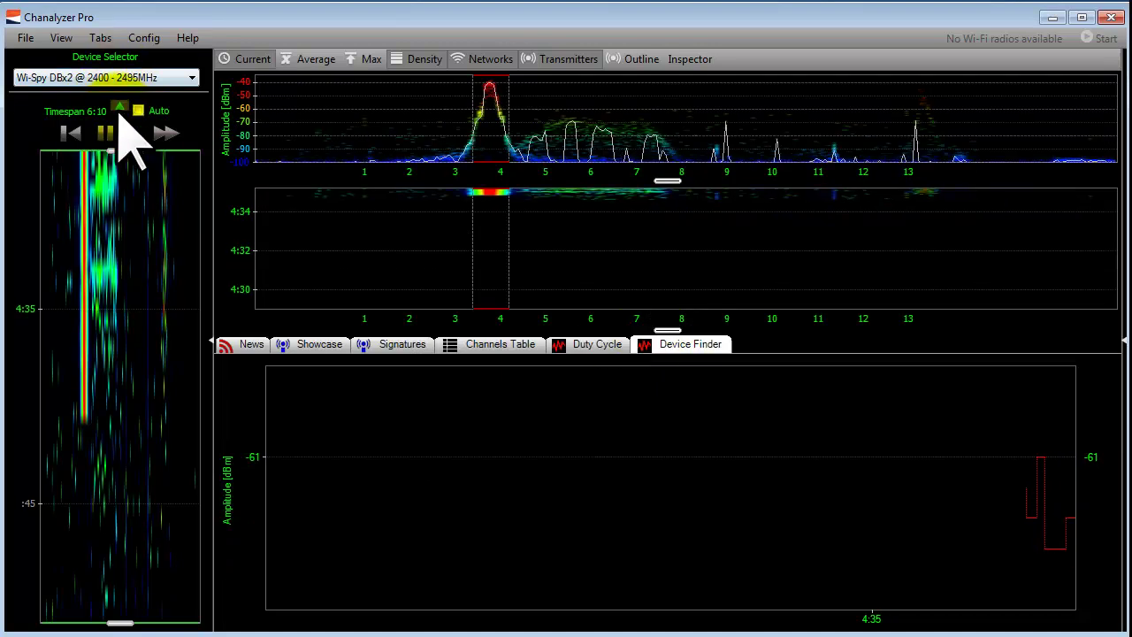
click(120, 116)
click(119, 116)
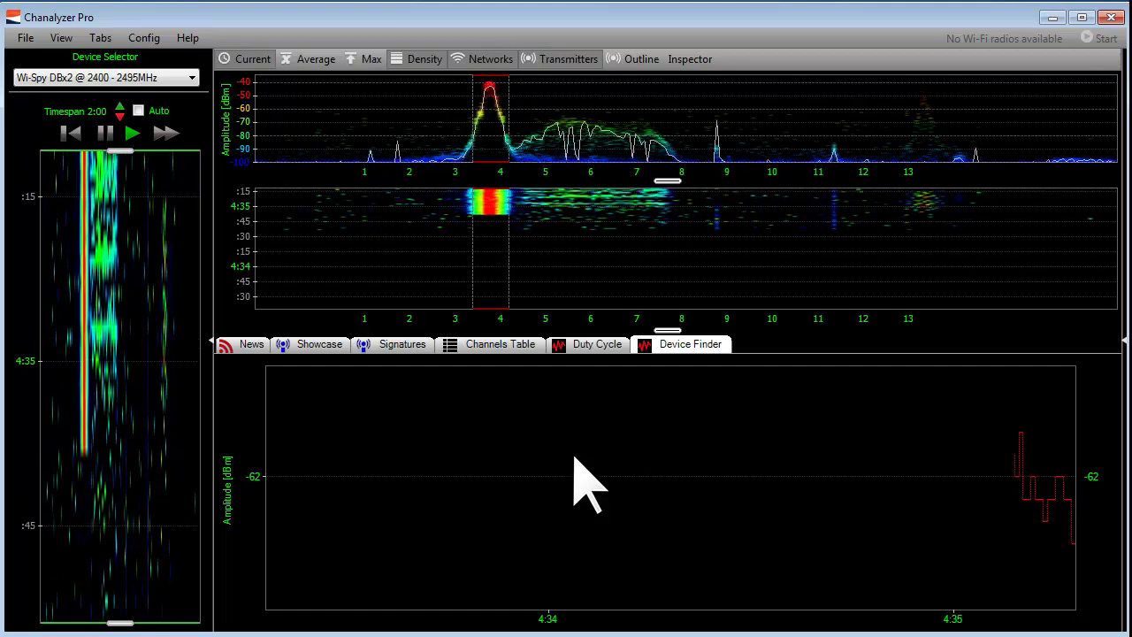
drag(661, 181, 645, 214)
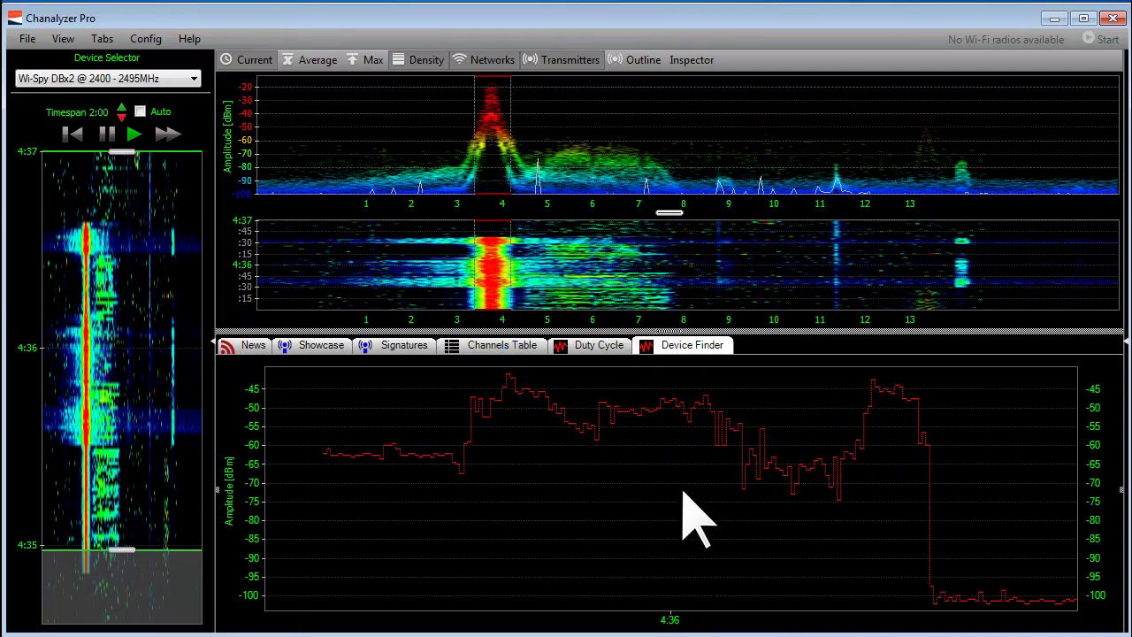
drag(683, 492, 681, 493)
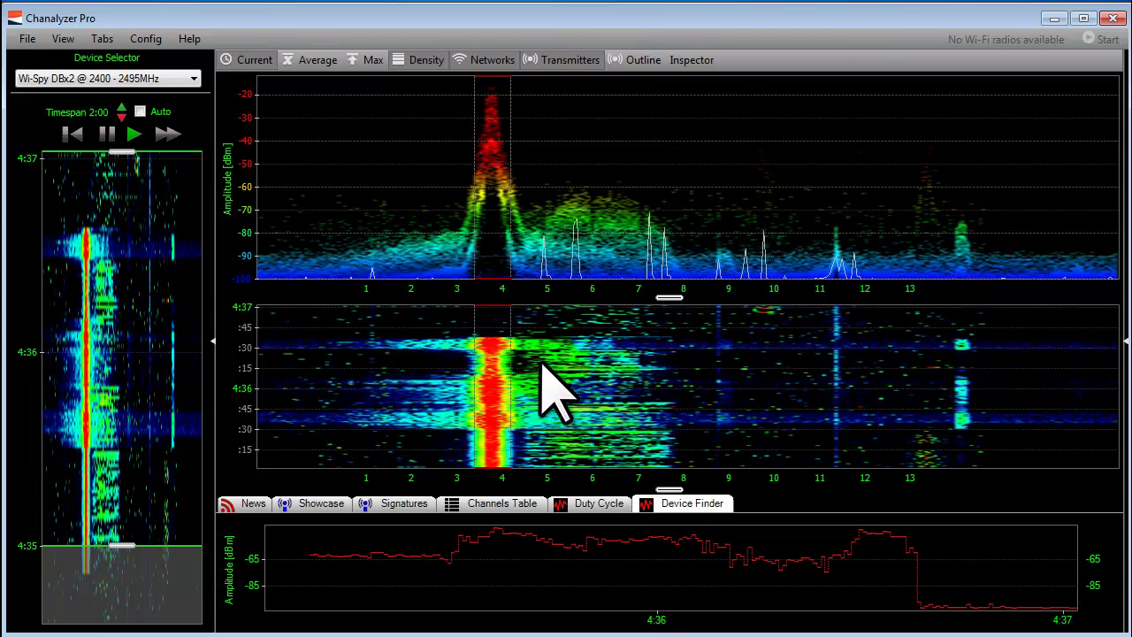
- Try several time window lengths, set it to 1:28, and shift it back over the strong signal around 4:36
drag(133, 544, 135, 582)
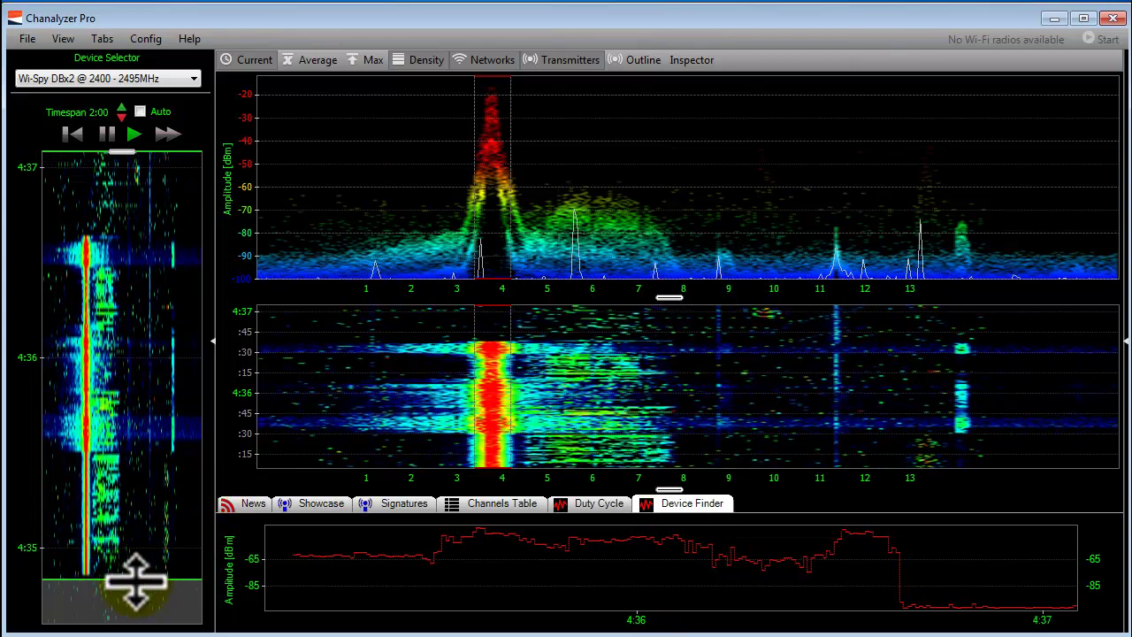
mouse_move(156, 157)
mouse_down()
mouse_move(139, 188)
mouse_move(132, 260)
mouse_move(139, 155)
mouse_up()
drag(126, 585, 132, 235)
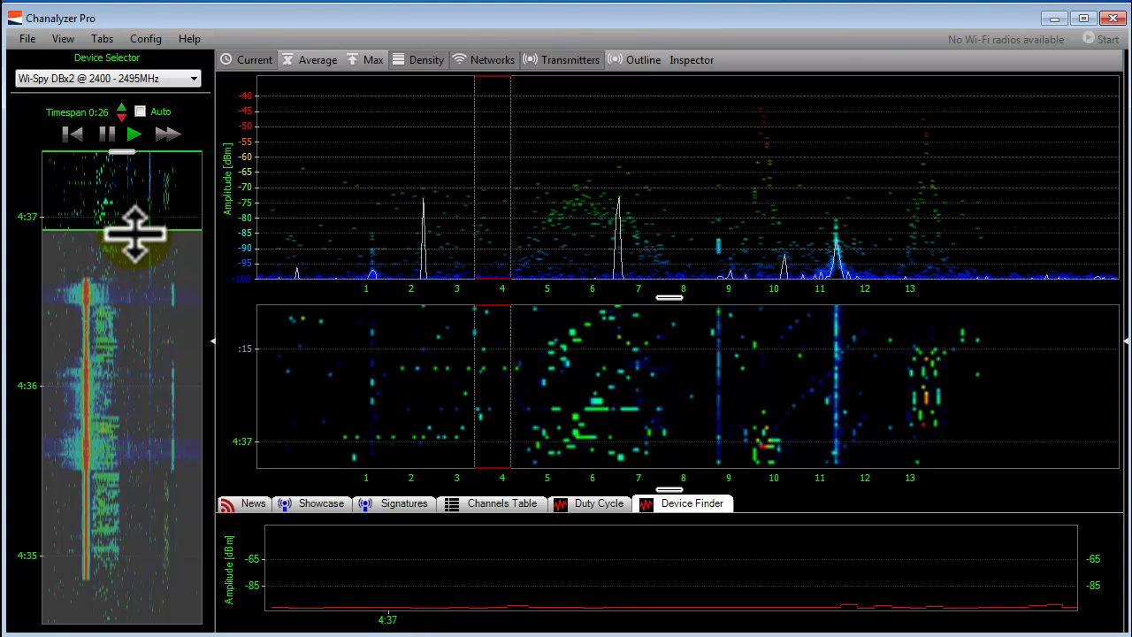
drag(134, 234, 144, 404)
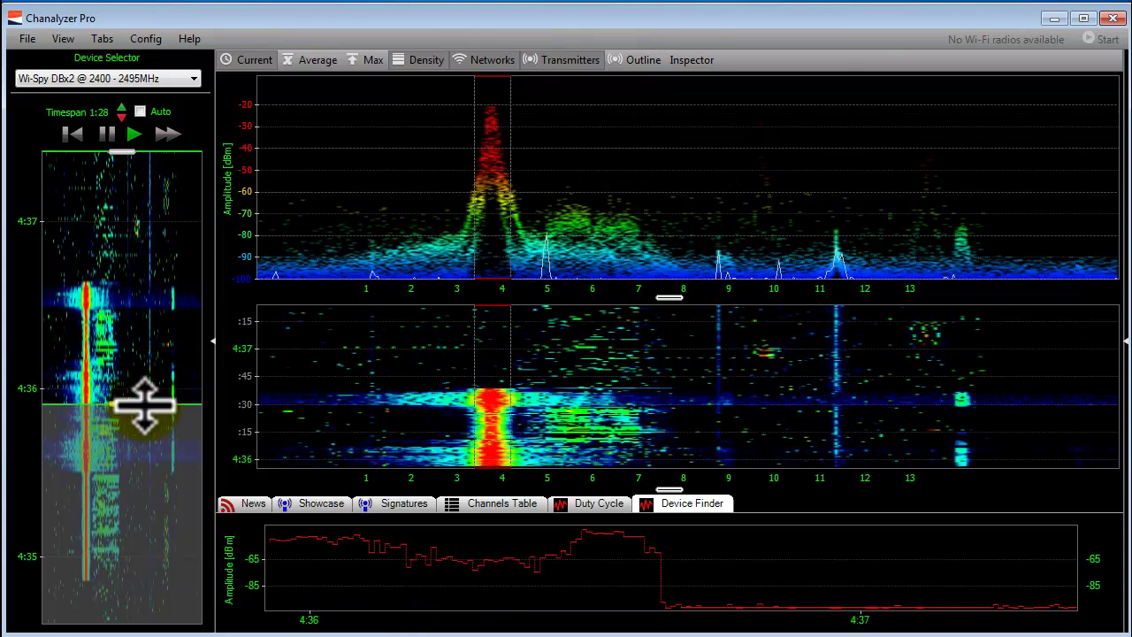
drag(144, 404, 690, 433)
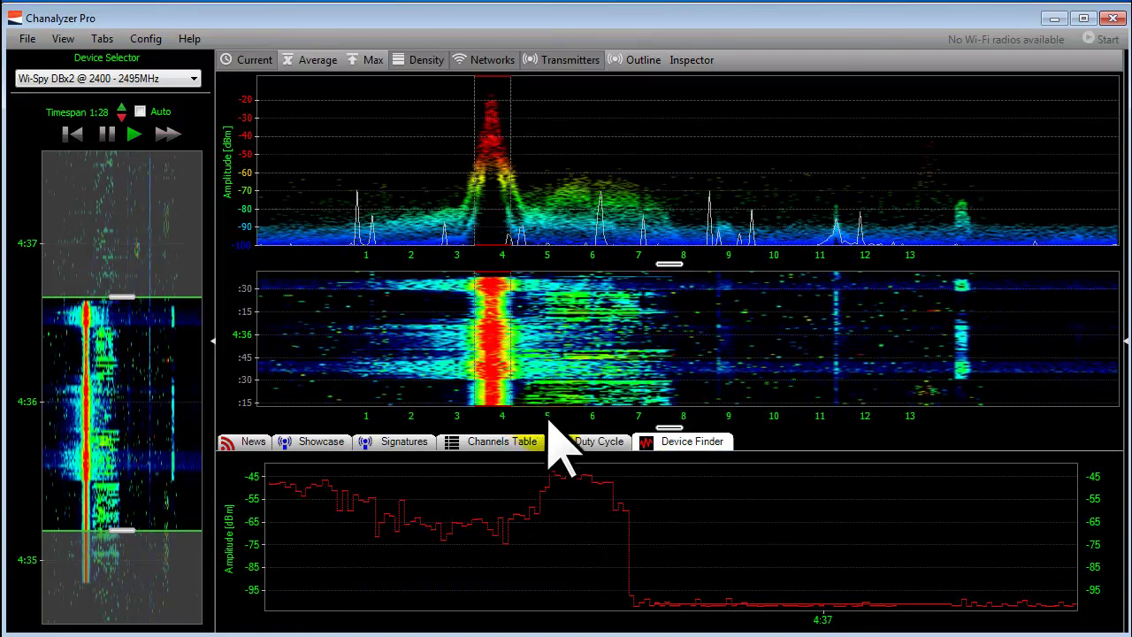